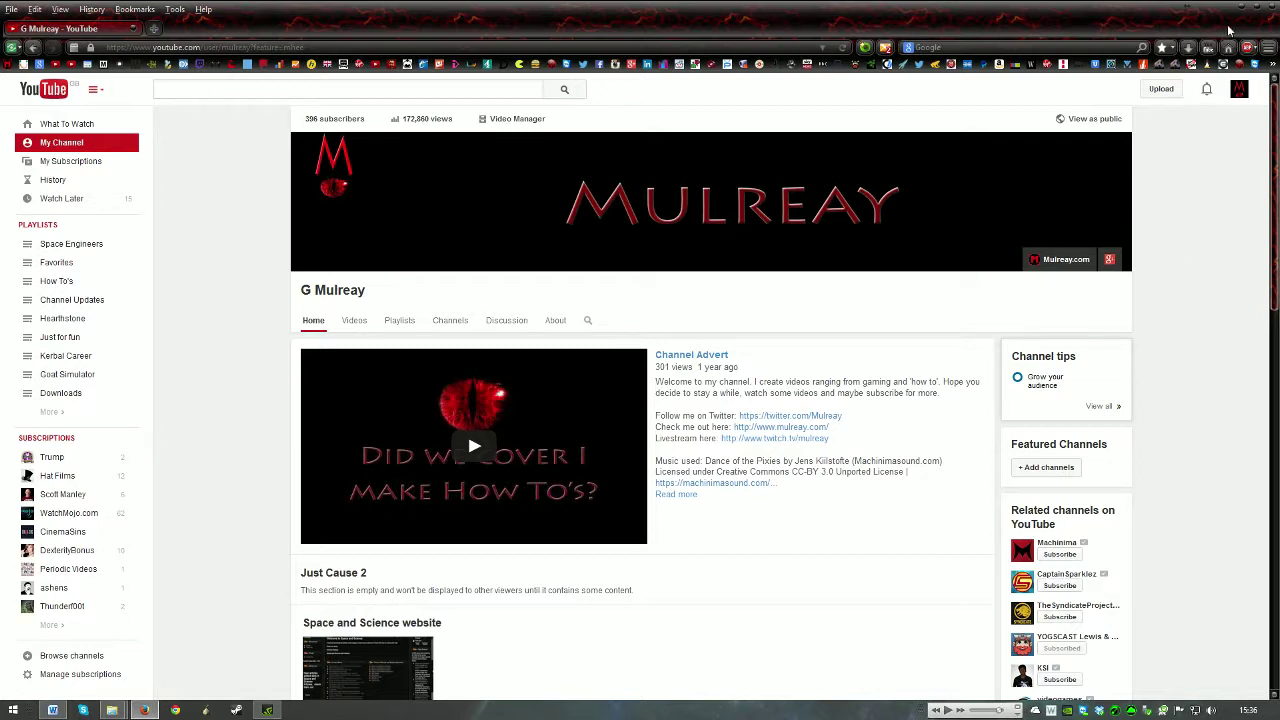
Step: Minimise the Firefox window showing the YouTube channel to reveal the desktop
{"action": "left_click", "coordinate": [1244, 12]}
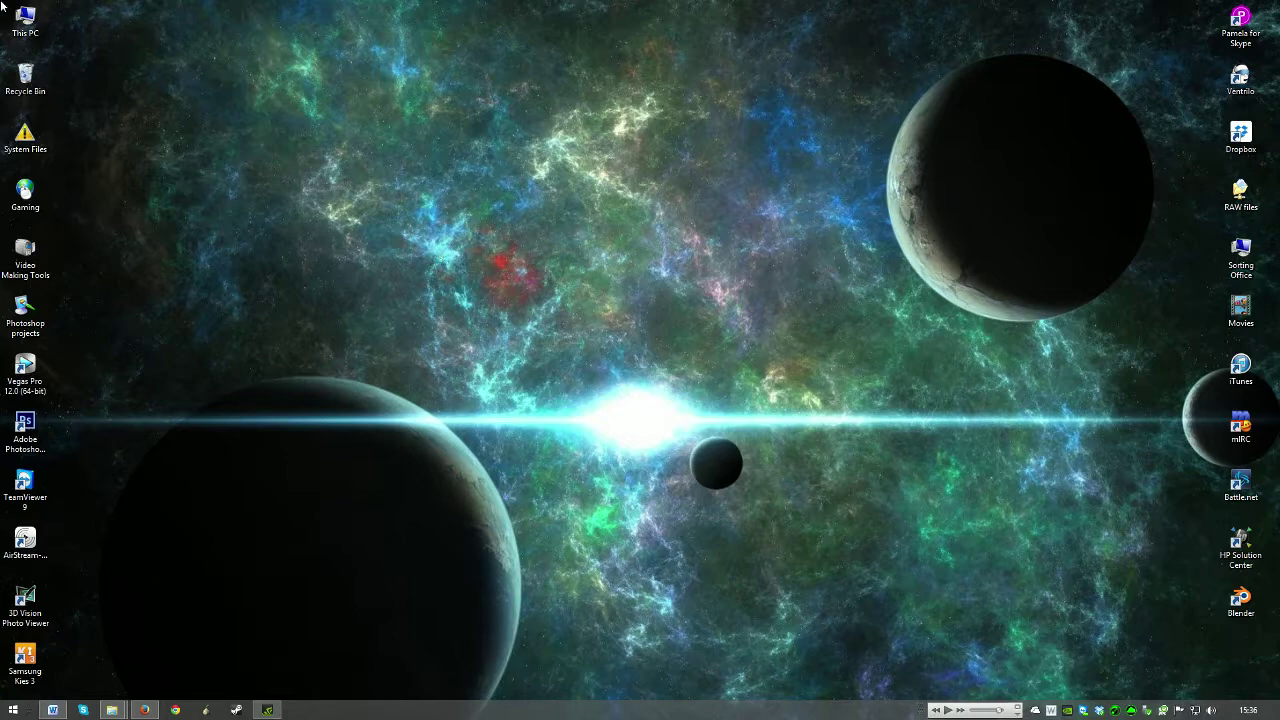
Step: Browse This PC to C:\secret, preview the Mulreay image, then close Photo Viewer
{"action": "double_click", "coordinate": [25, 20]}
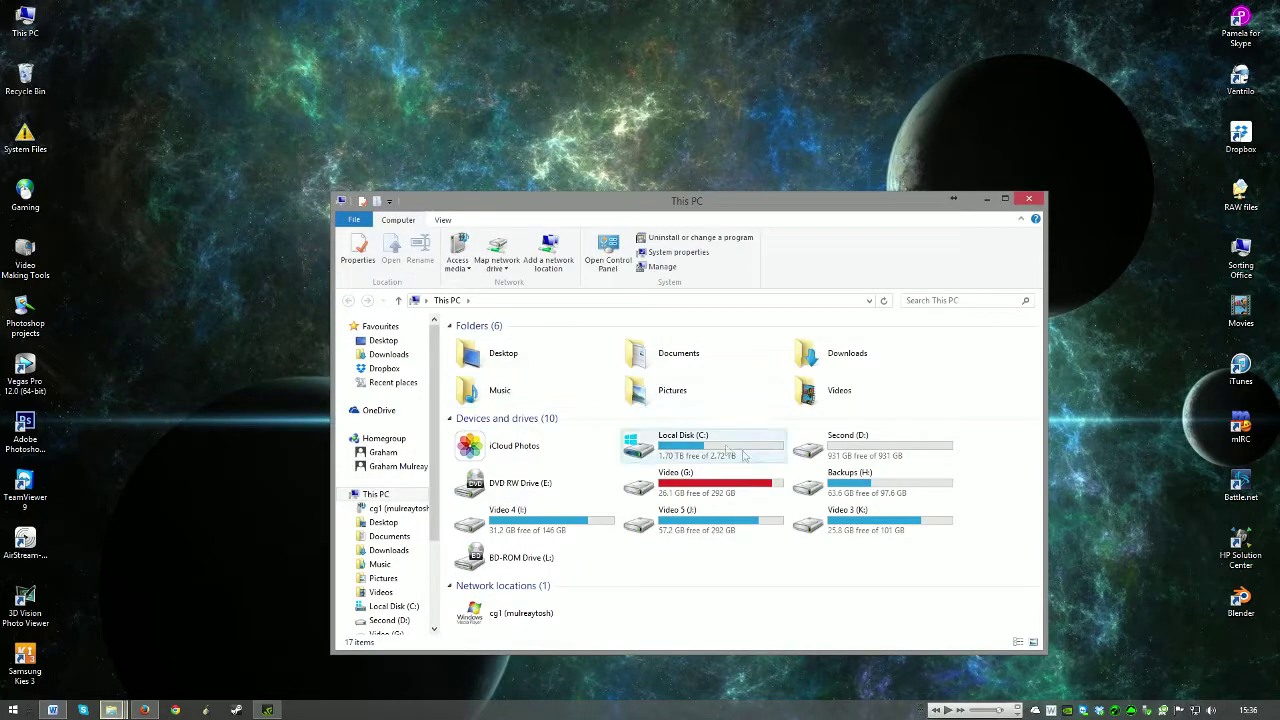
{"action": "double_click", "coordinate": [672, 455]}
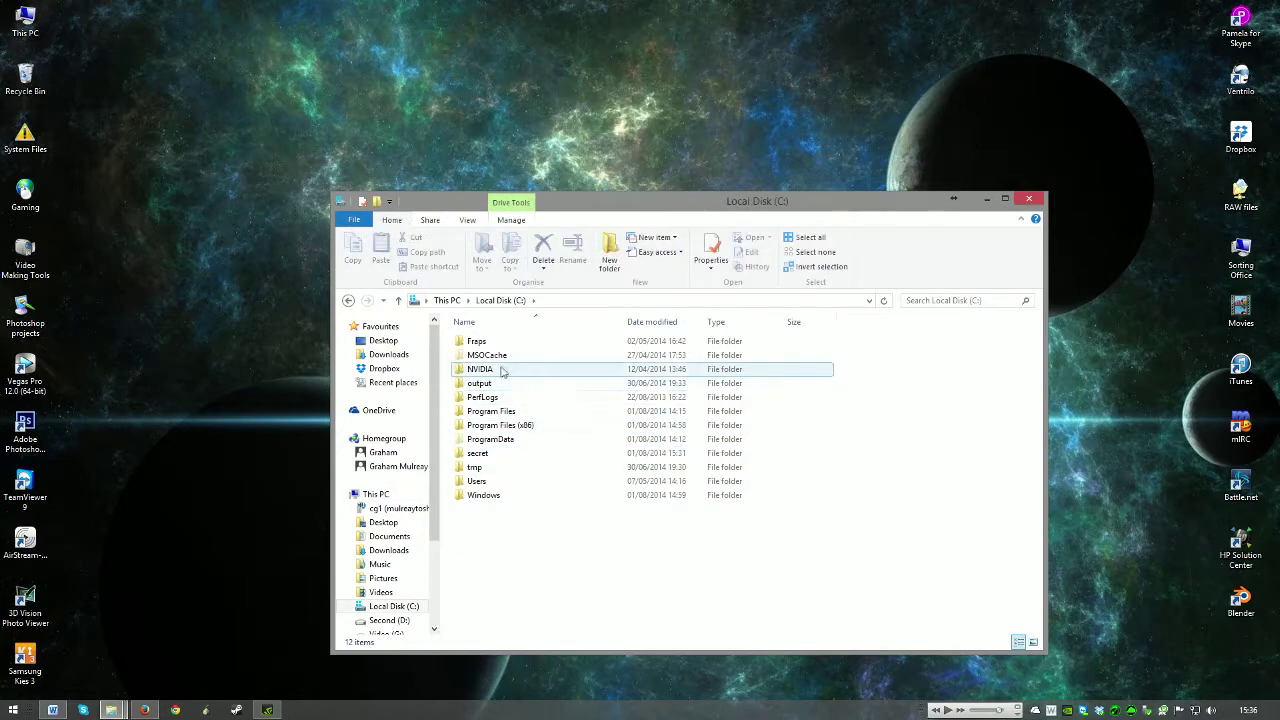
{"action": "double_click", "coordinate": [491, 456]}
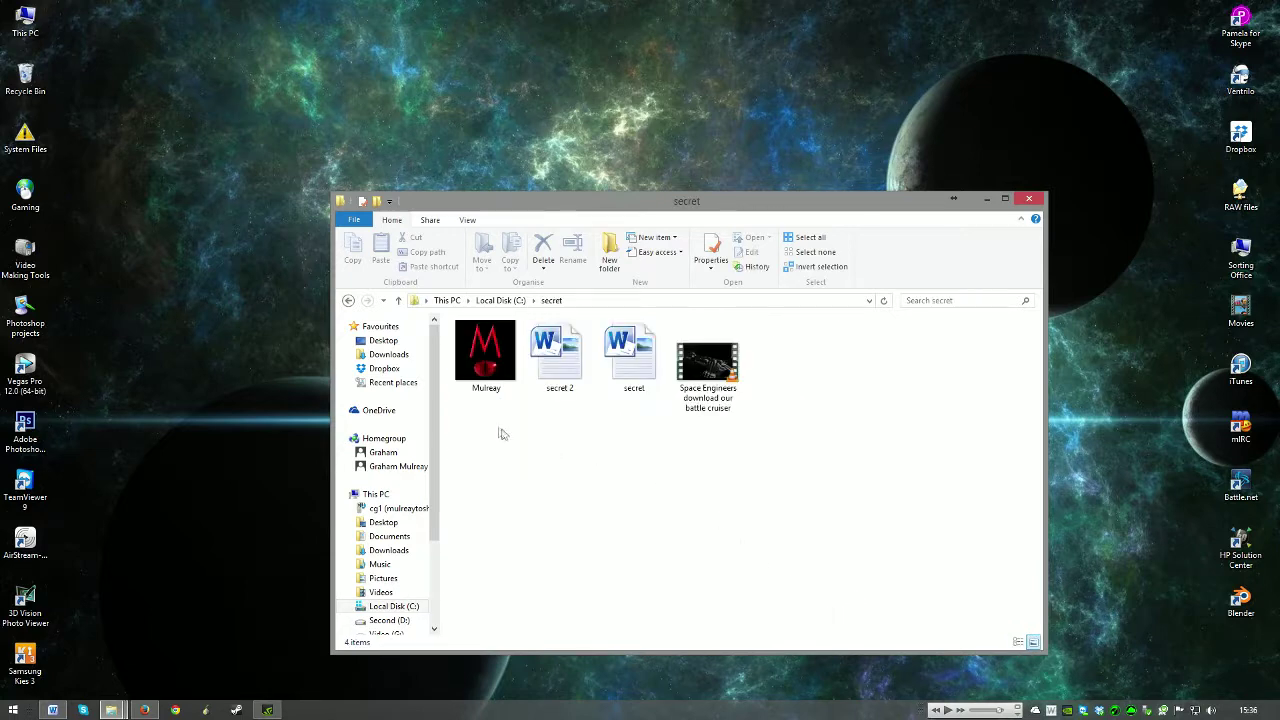
{"action": "double_click", "coordinate": [486, 355]}
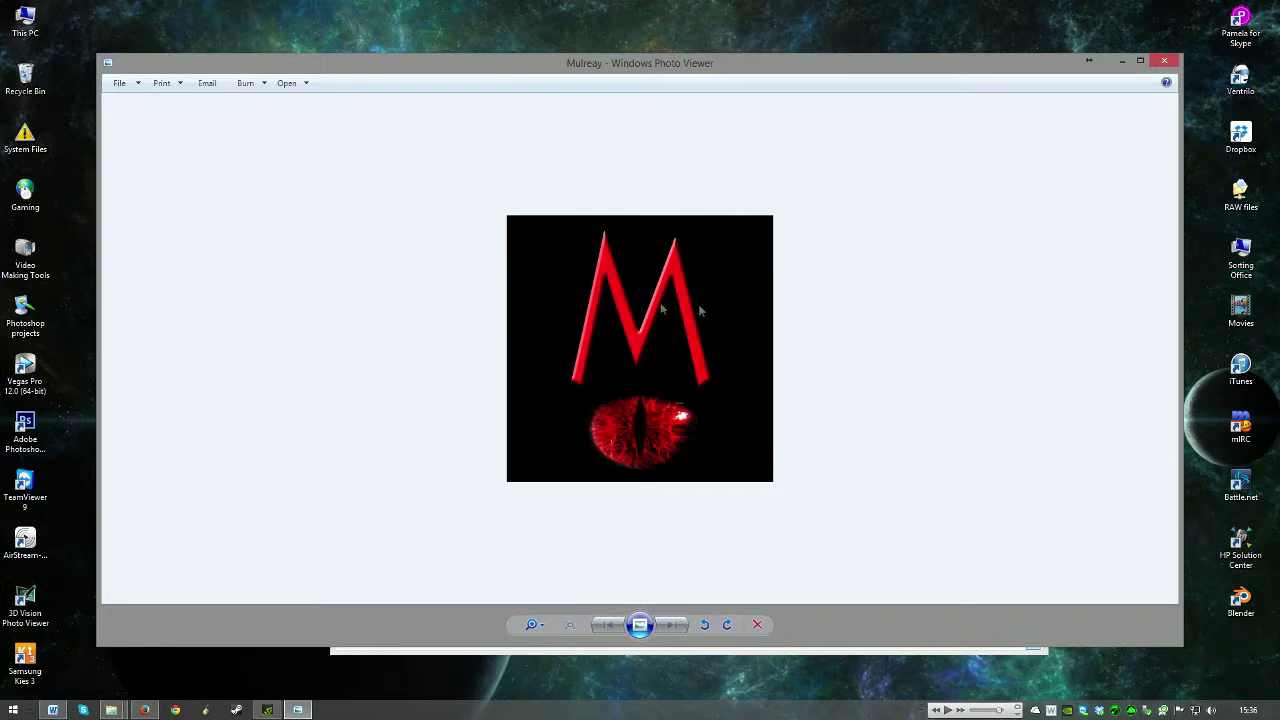
{"action": "left_click", "coordinate": [1164, 61]}
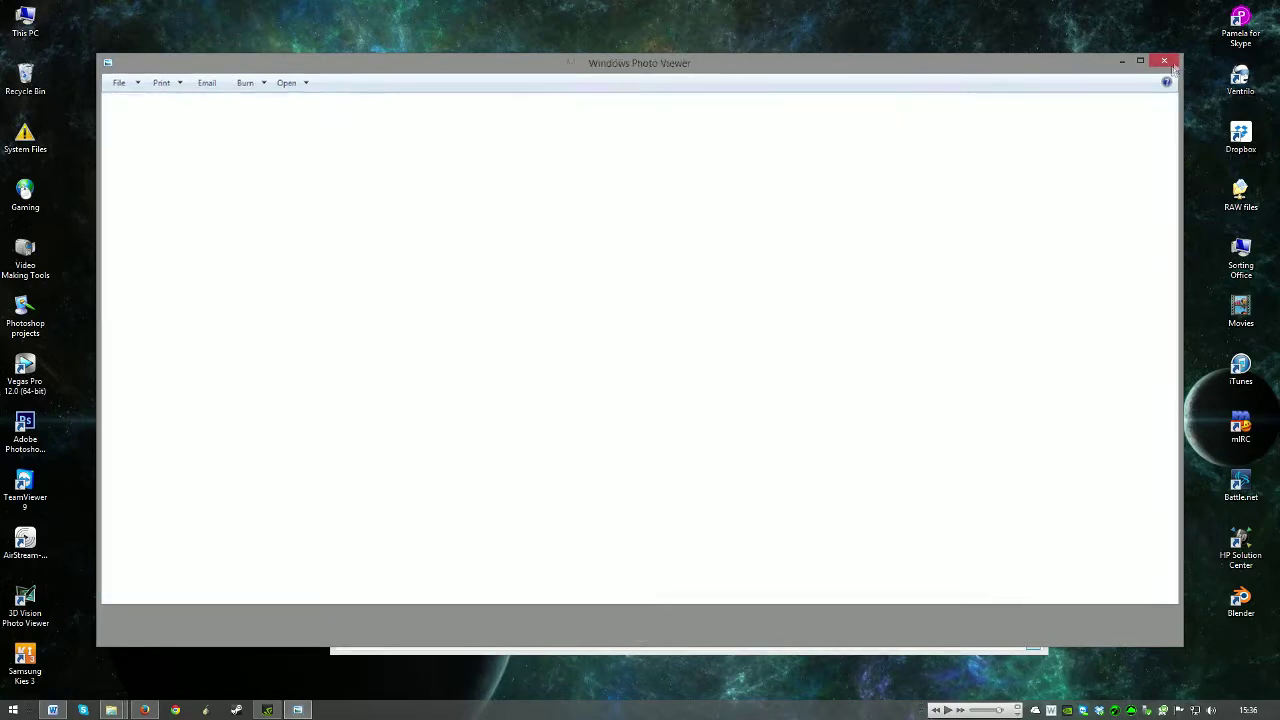
{"action": "left_click", "coordinate": [569, 350]}
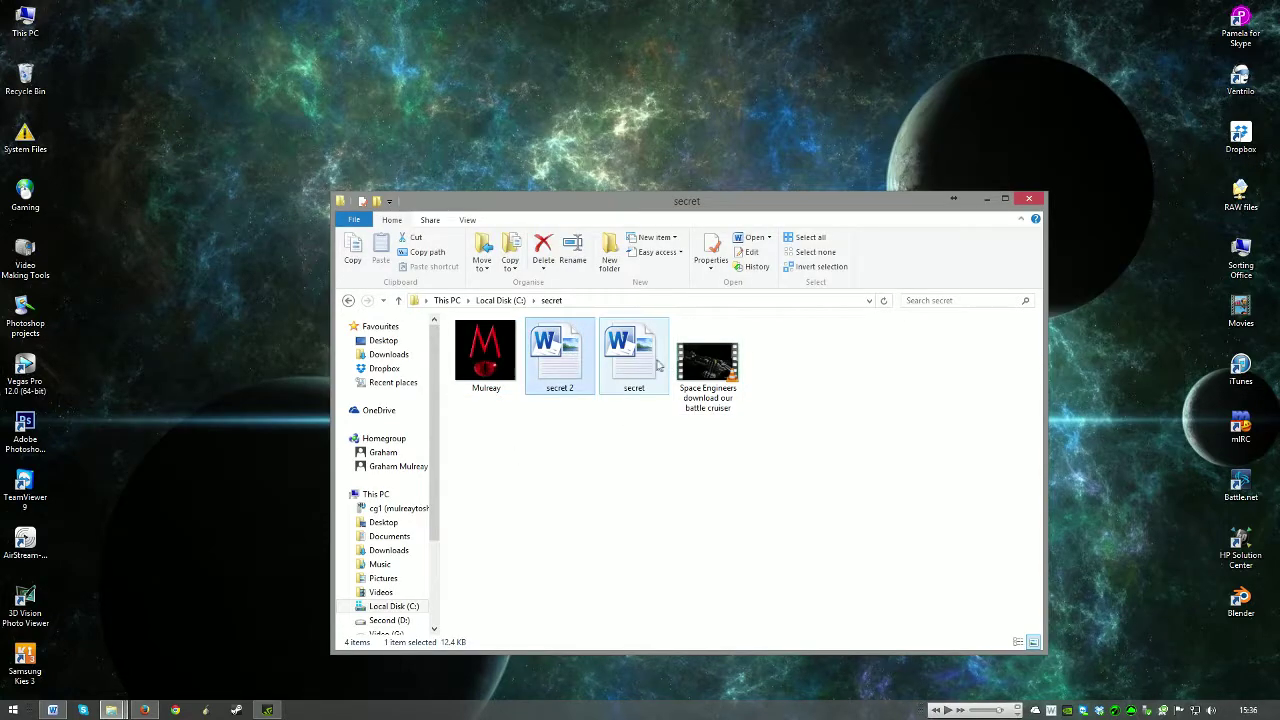
{"action": "left_click", "coordinate": [637, 362]}
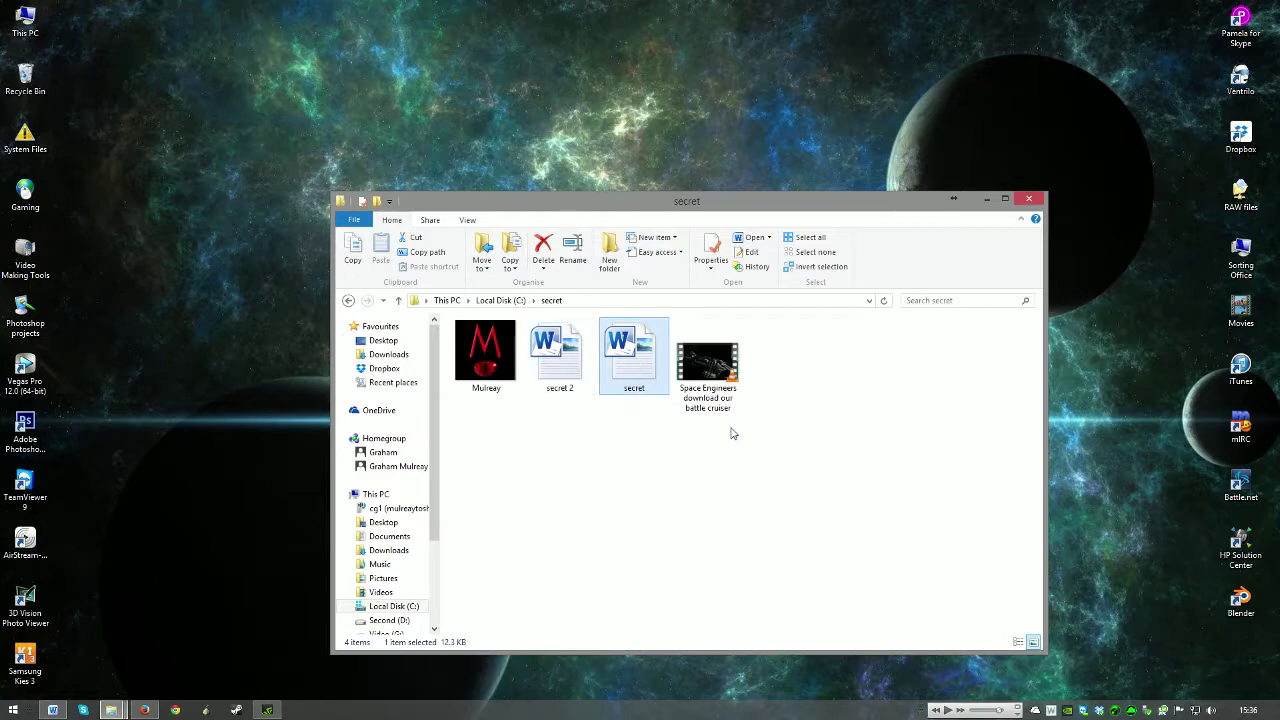
{"action": "left_click", "coordinate": [728, 364]}
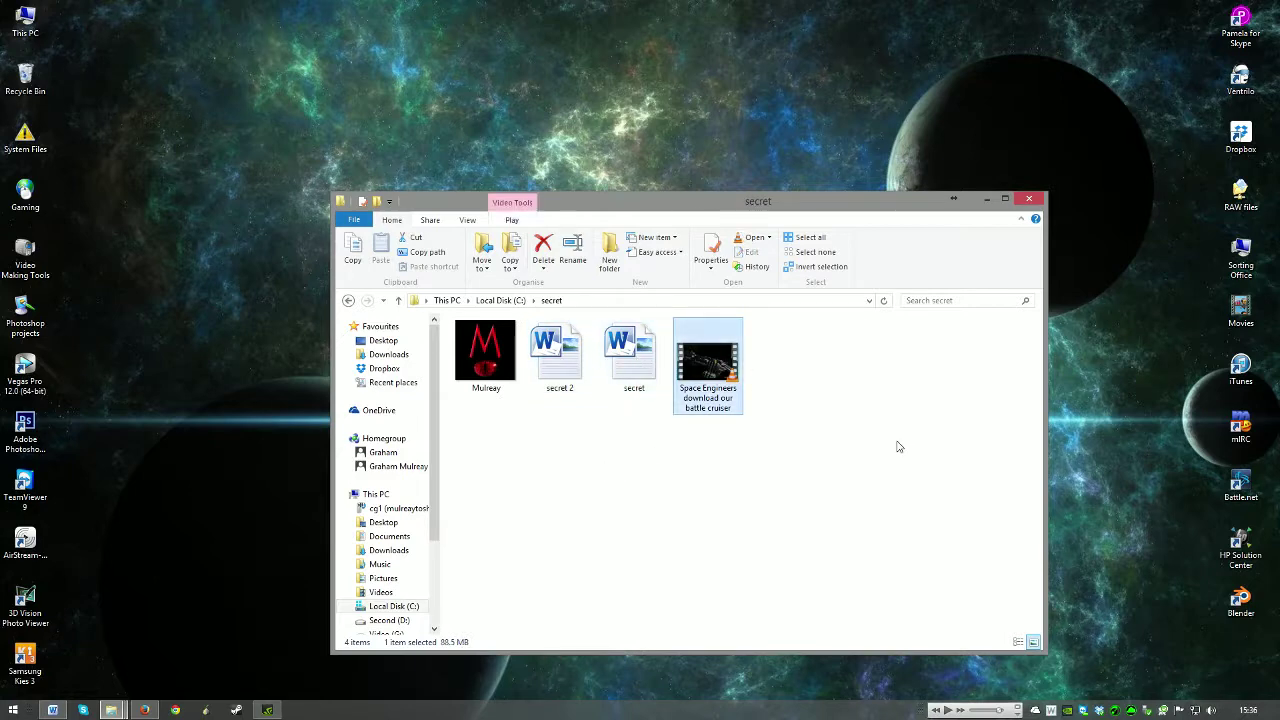
{"action": "right_click", "coordinate": [510, 372]}
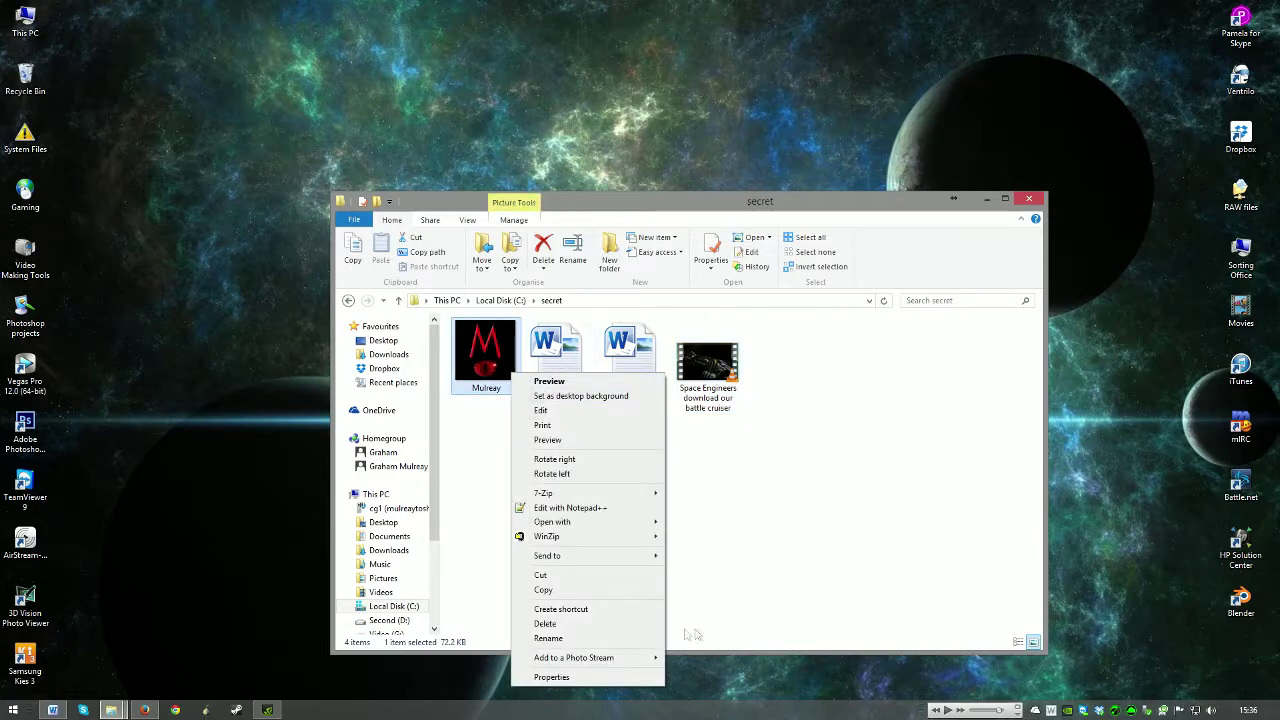
{"action": "left_click", "coordinate": [551, 677]}
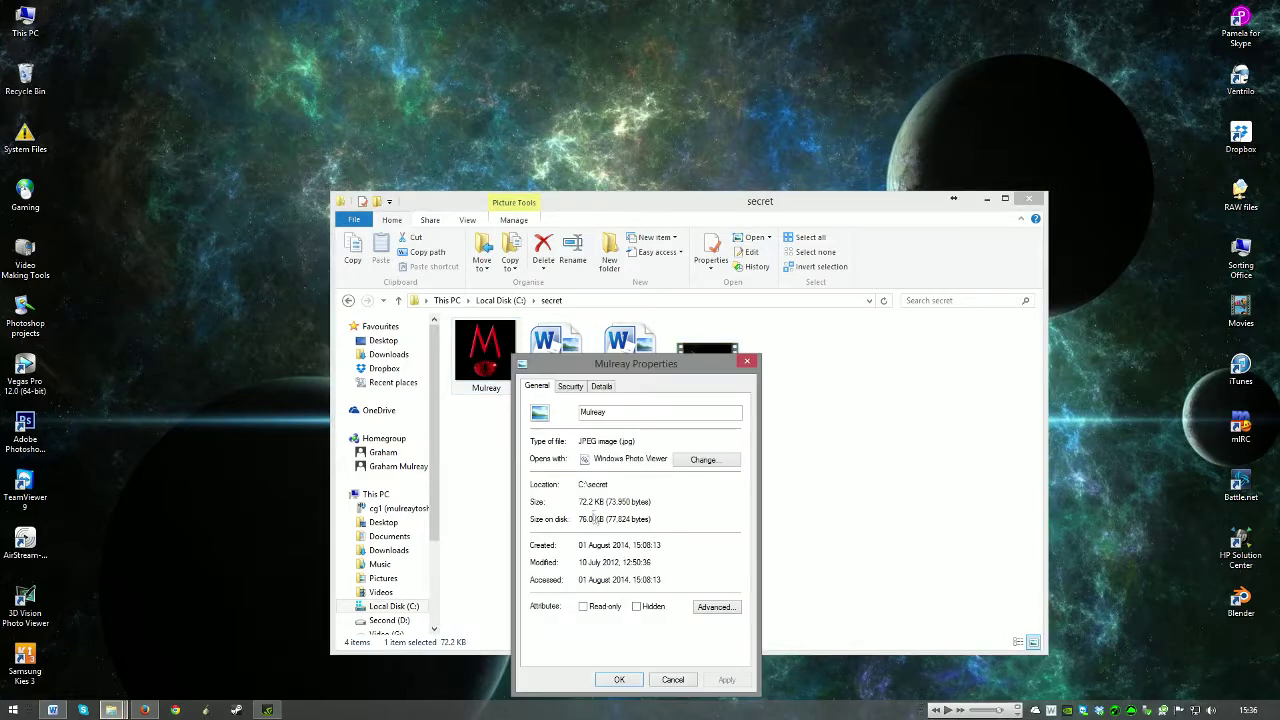
{"action": "left_click", "coordinate": [745, 366]}
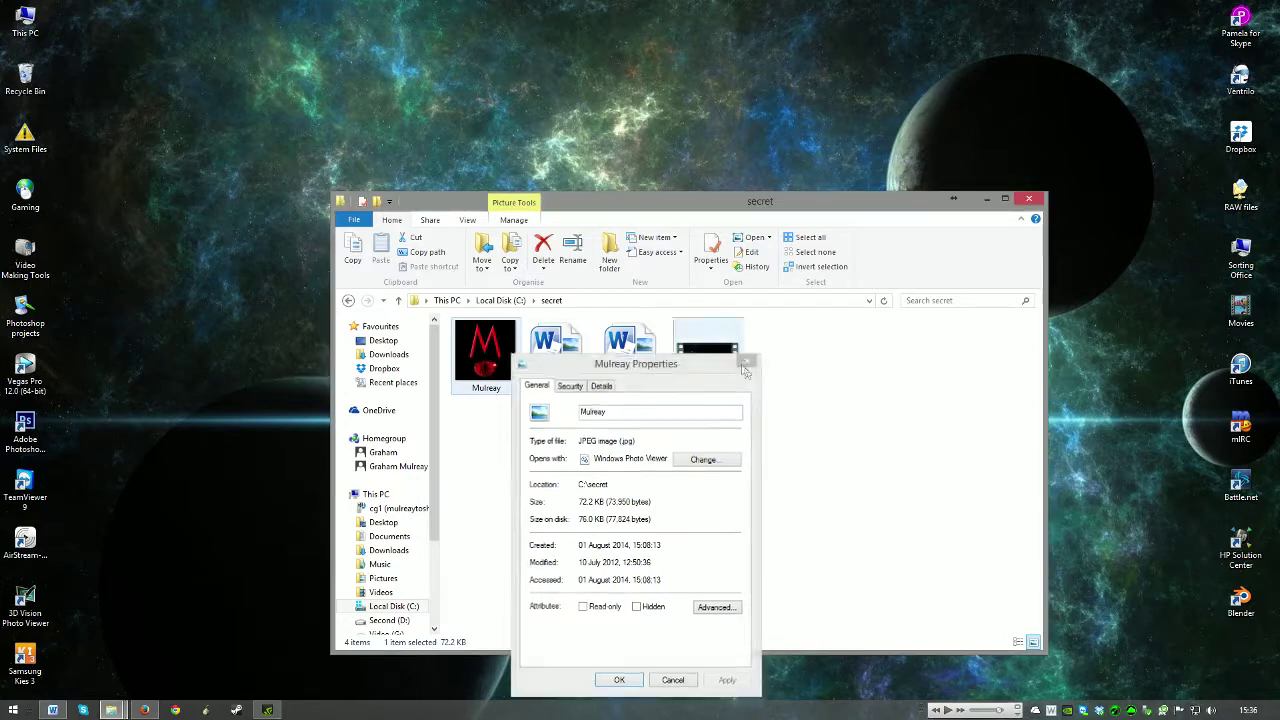
{"action": "left_click", "coordinate": [592, 514]}
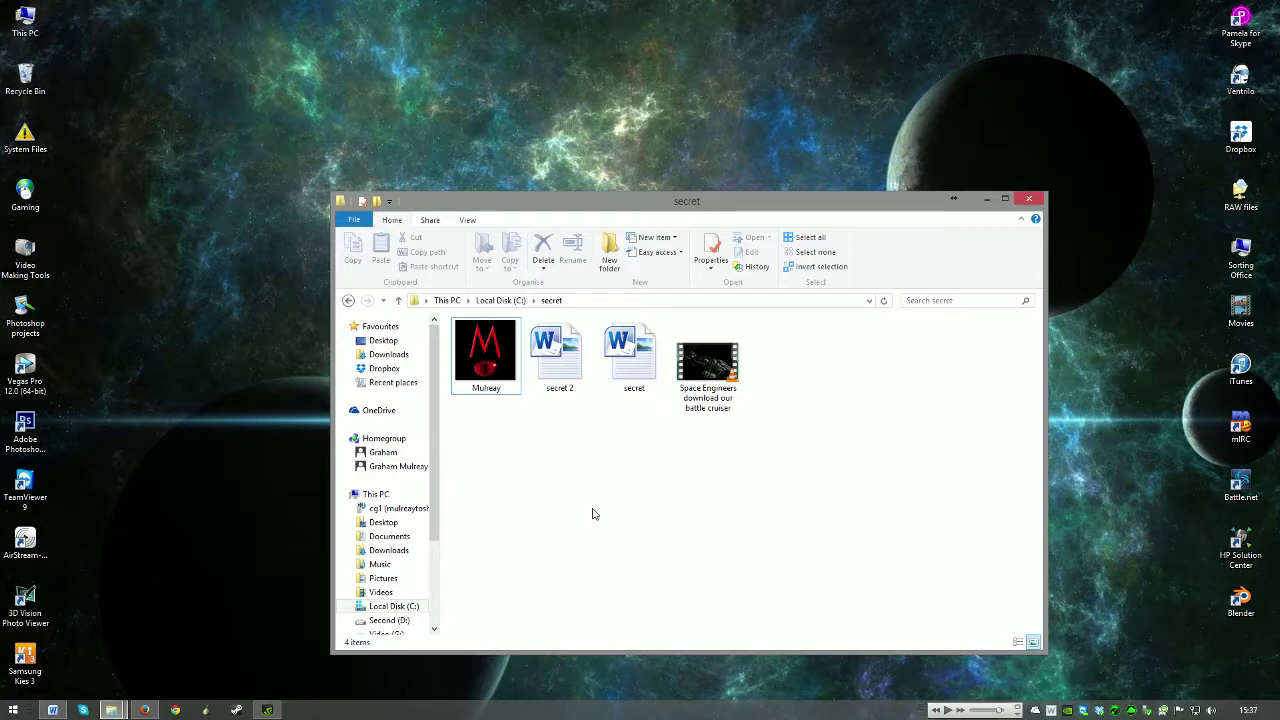
Step: Add secret 2, secret and the Space Engineers video to secret.zip via WinZip, declining error details
{"action": "left_click", "coordinate": [558, 360]}
{"action": "left_click", "coordinate": [708, 378]}
{"action": "left_click", "coordinate": [575, 372]}
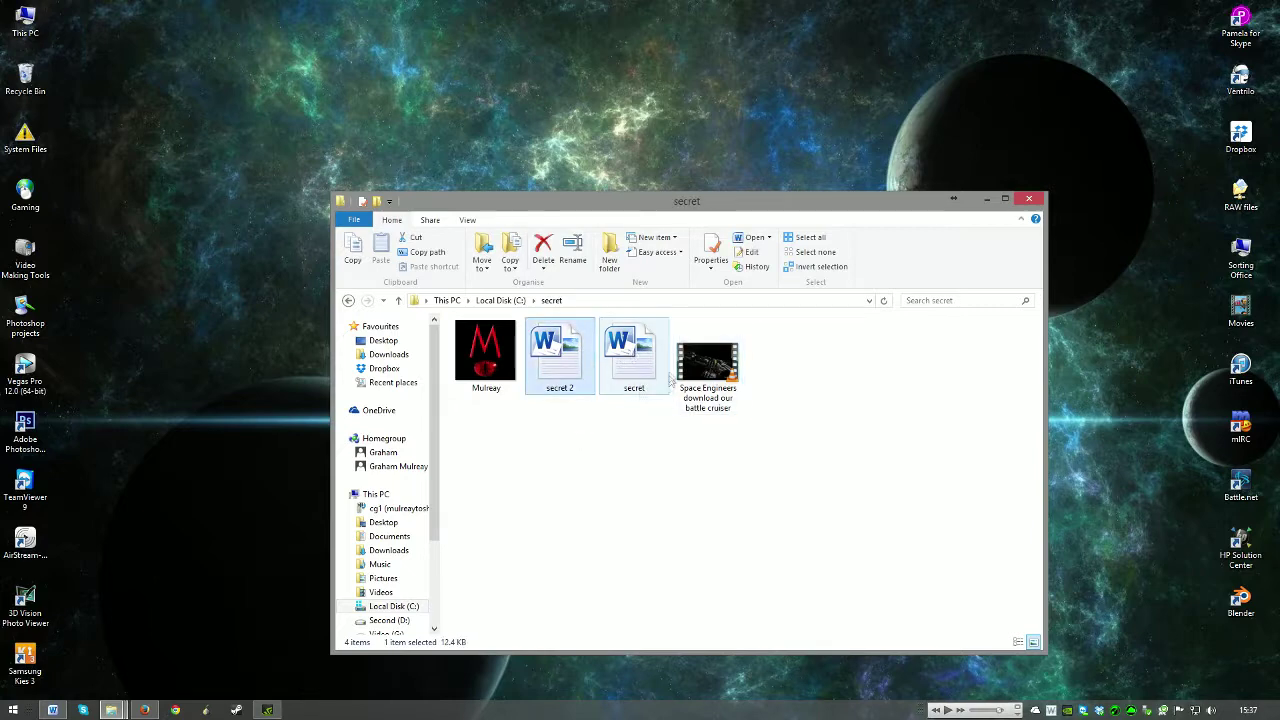
{"action": "left_click", "coordinate": [645, 361]}
{"action": "left_click_drag", "start_coordinate": [566, 432], "coordinate": [738, 356]}
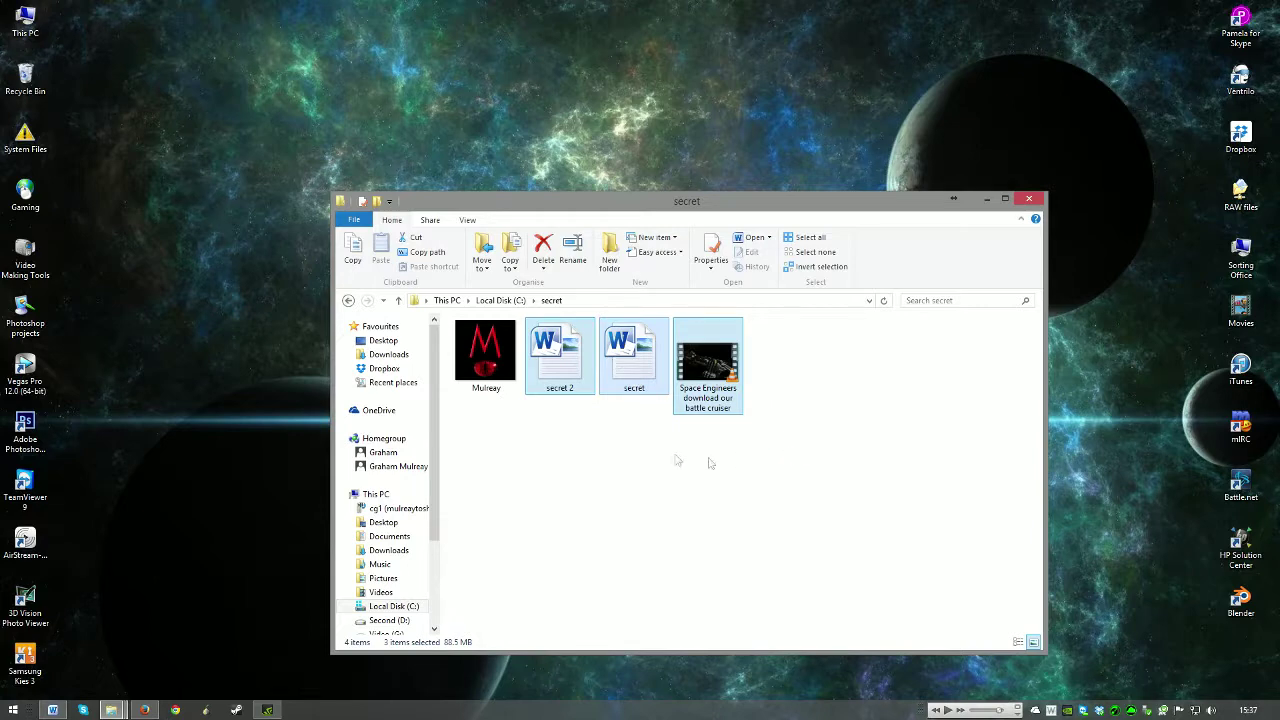
{"action": "right_click", "coordinate": [704, 368]}
{"action": "mouse_move", "coordinate": [786, 420]}
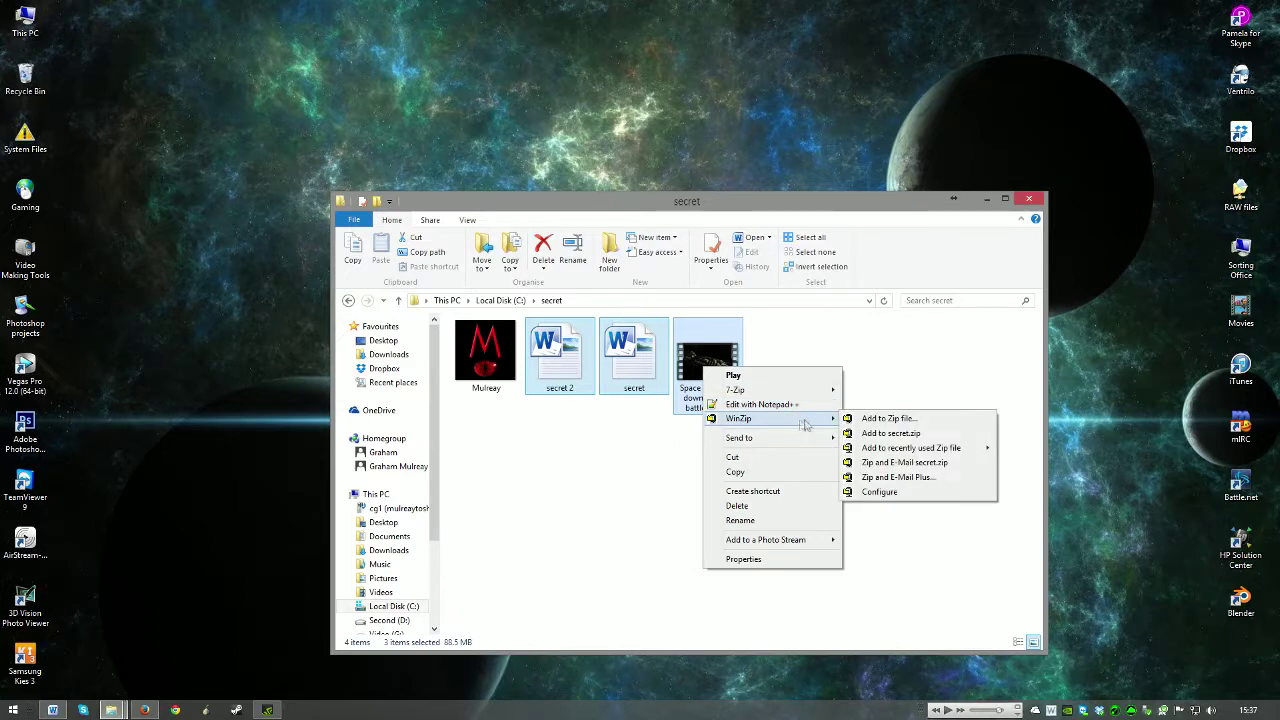
{"action": "left_click", "coordinate": [893, 432]}
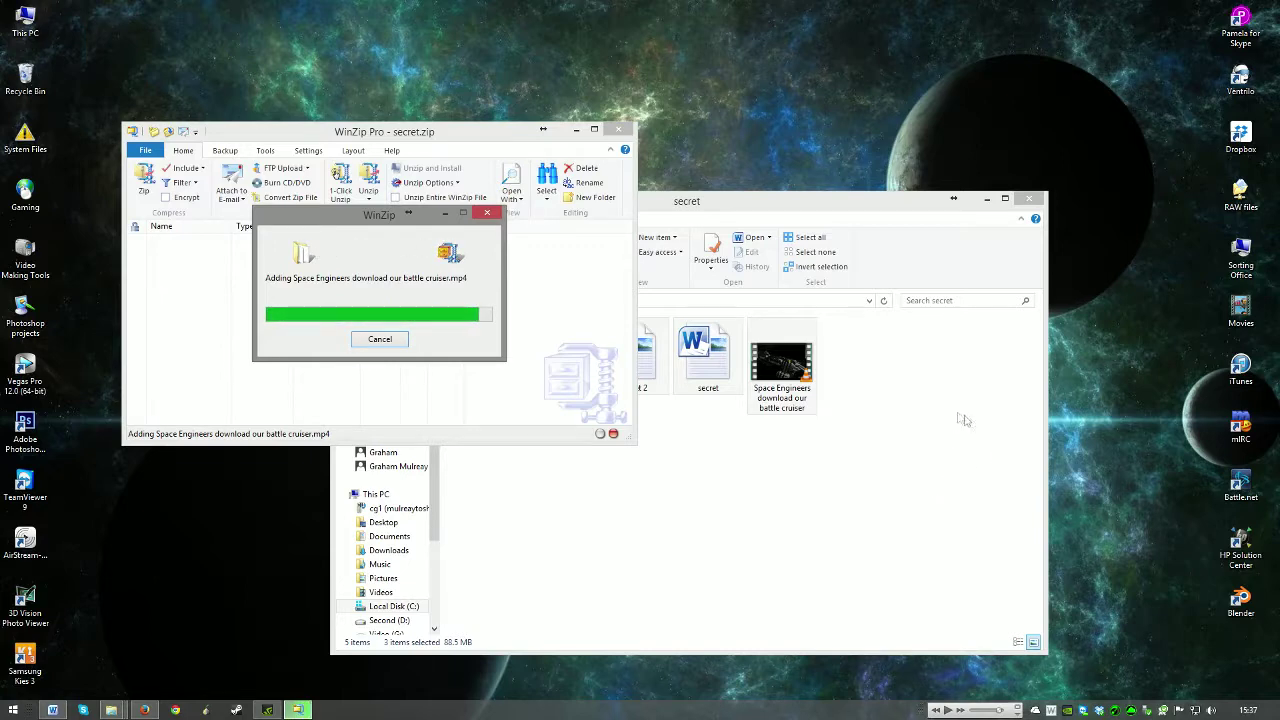
{"action": "left_click", "coordinate": [419, 322]}
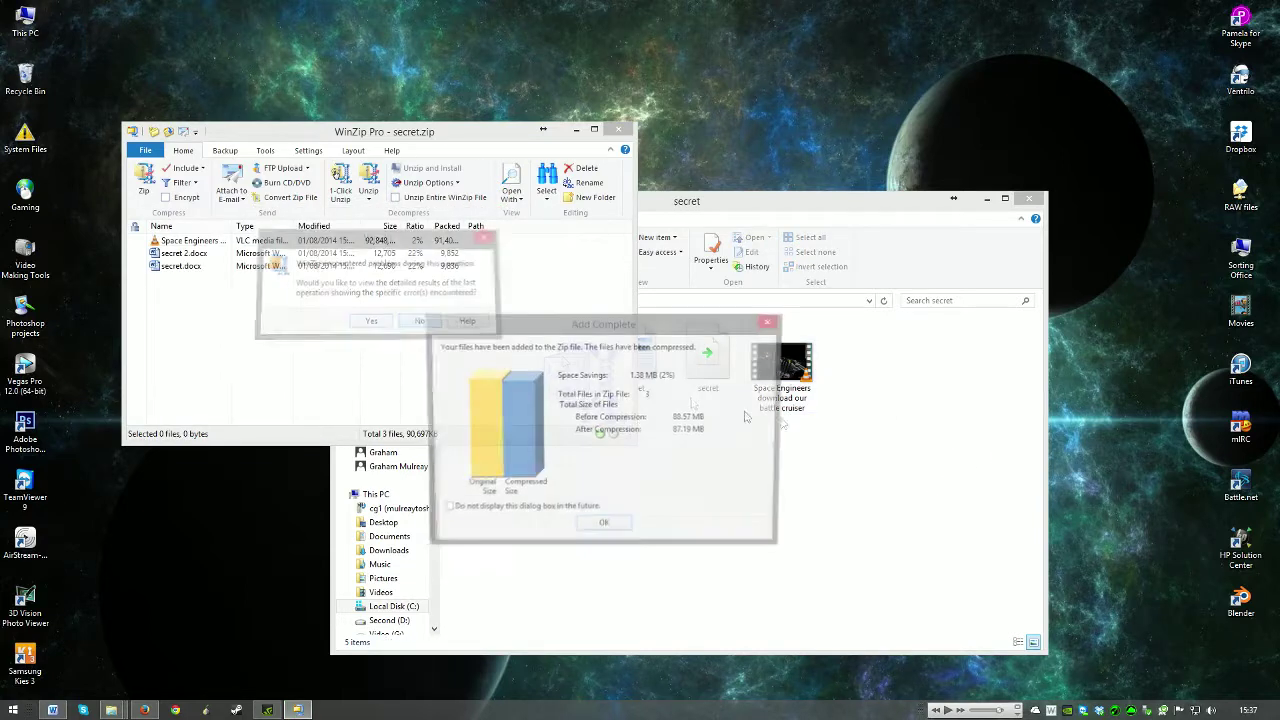
Step: Close the WinZip Add Complete summary and open the secret Word document
{"action": "left_click", "coordinate": [604, 529]}
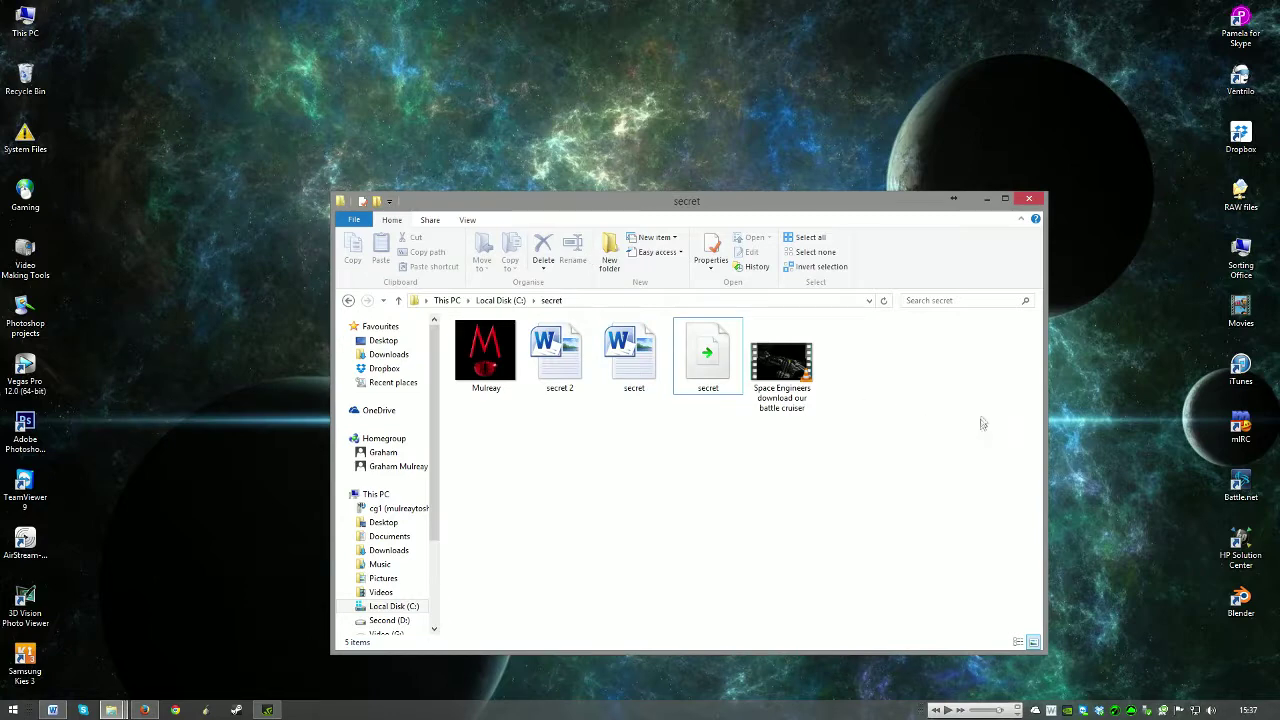
{"action": "left_click", "coordinate": [706, 378]}
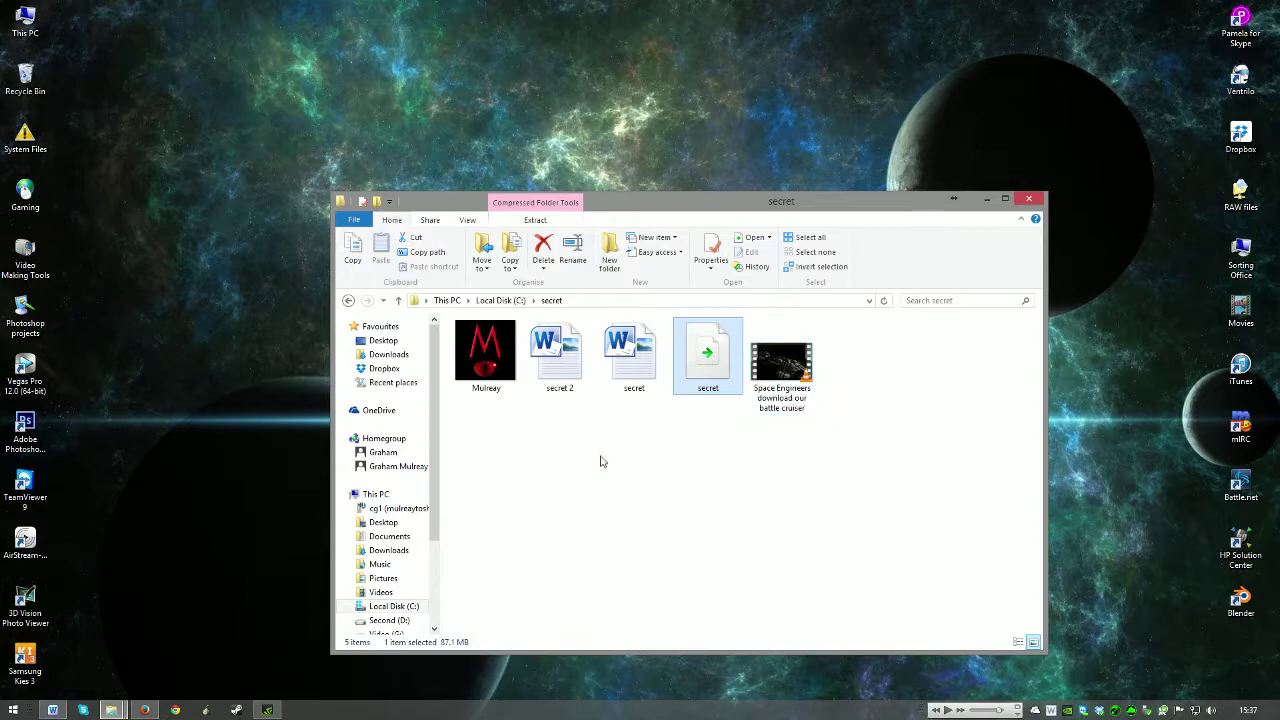
{"action": "left_click", "coordinate": [638, 370]}
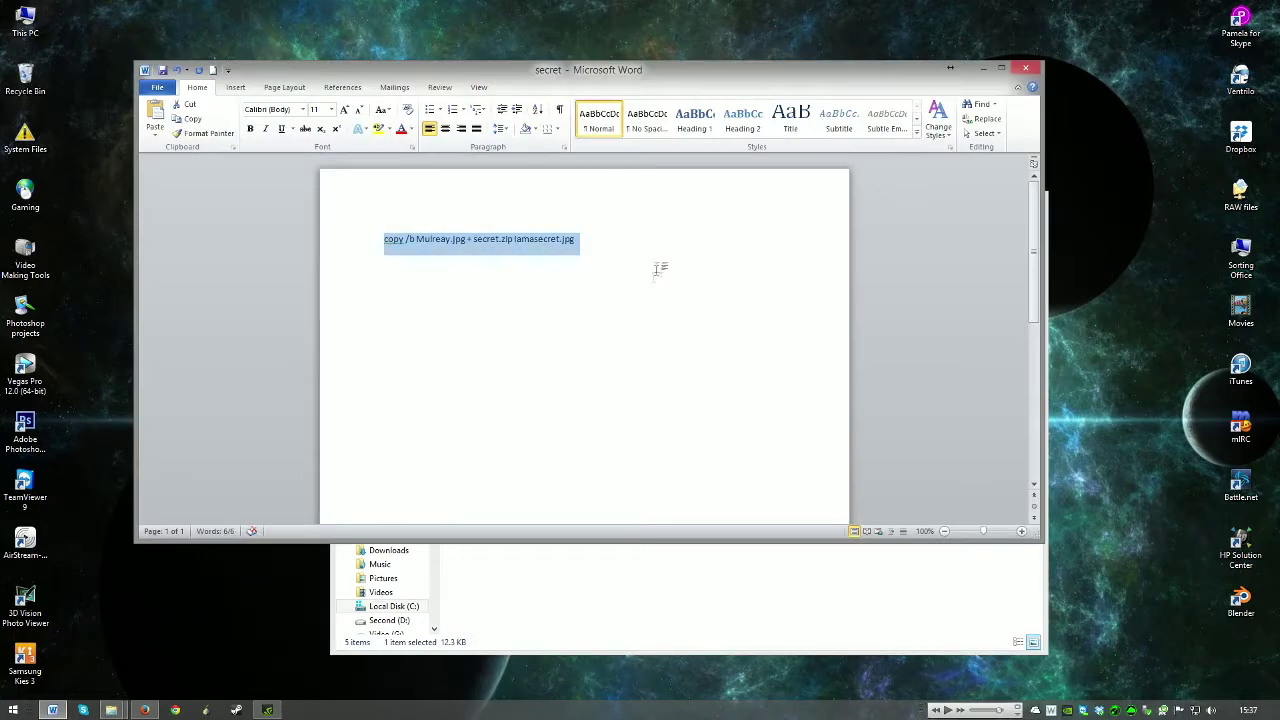
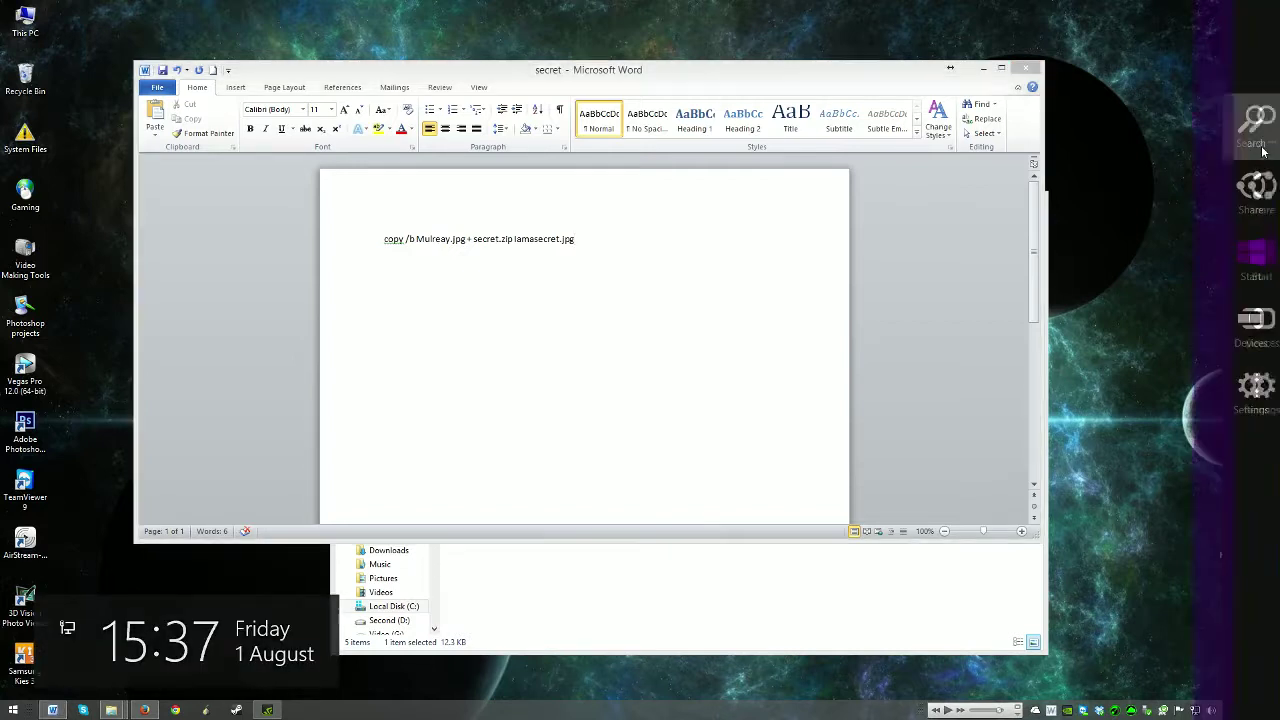
Step: Search for cmd and launch Command Prompt as administrator, accepting the UAC prompt
{"action": "left_click", "coordinate": [1252, 130]}
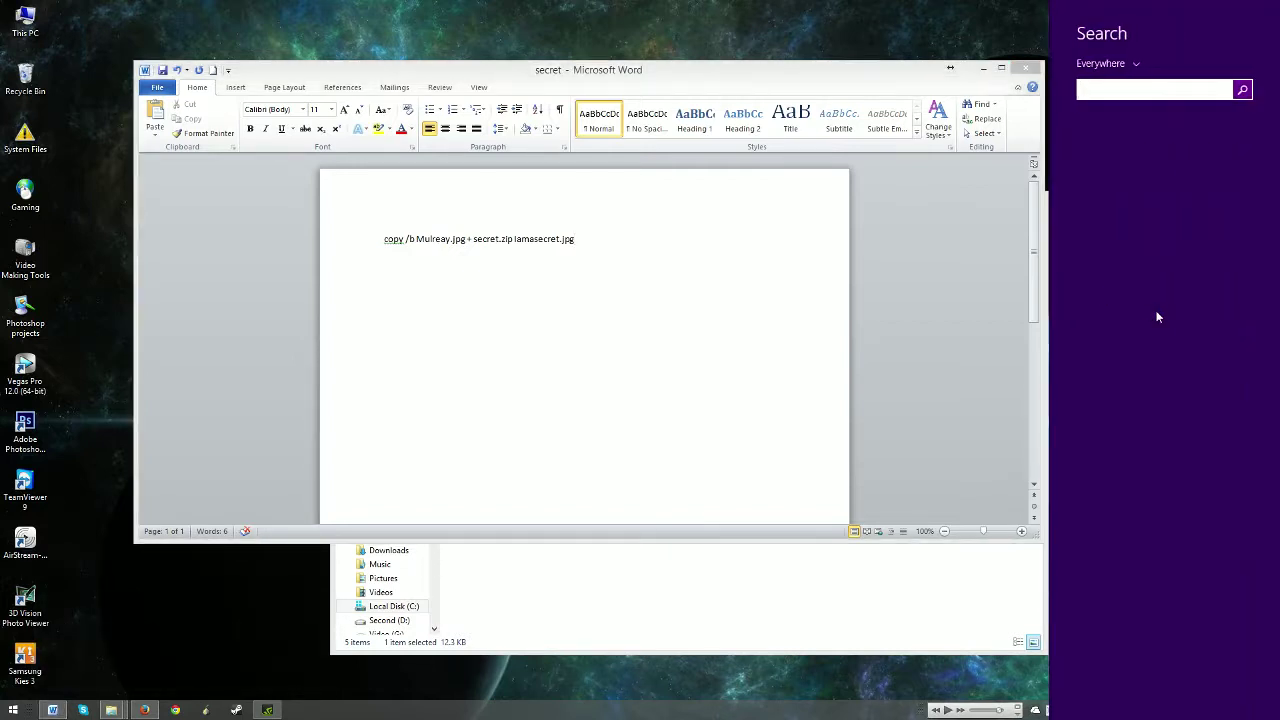
{"action": "type", "text": "cmd"}
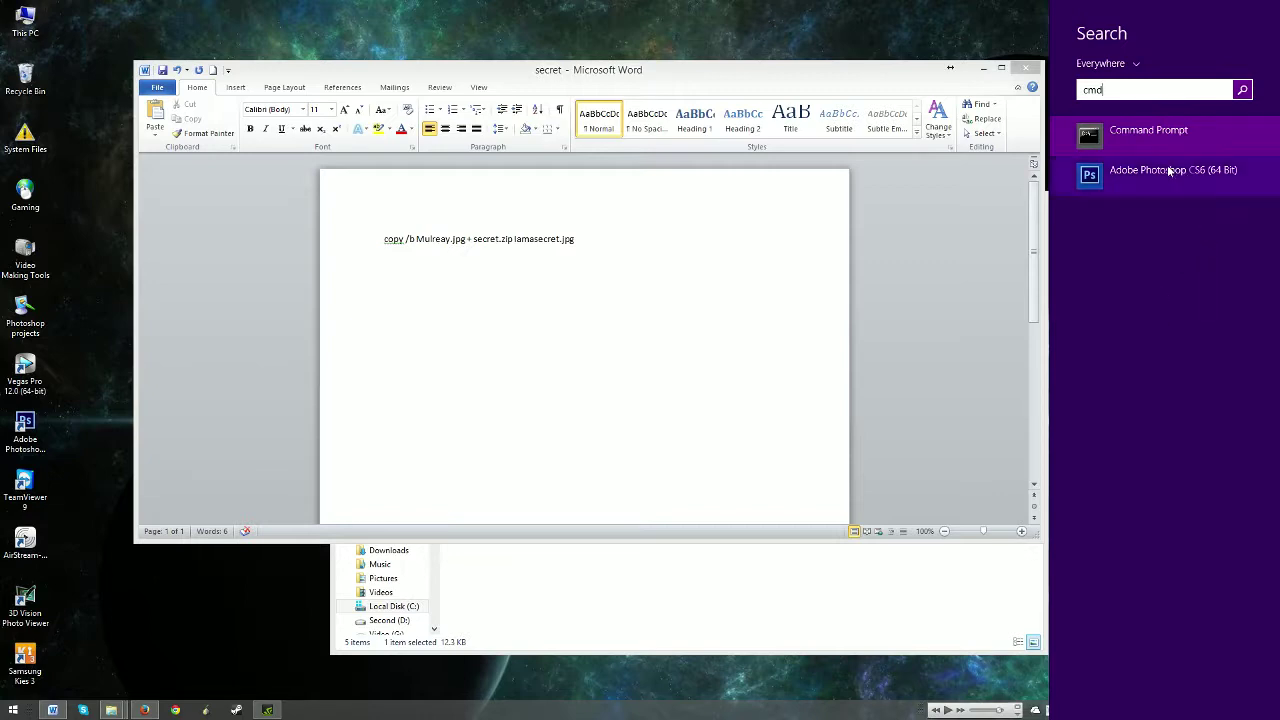
{"action": "right_click", "coordinate": [1156, 133]}
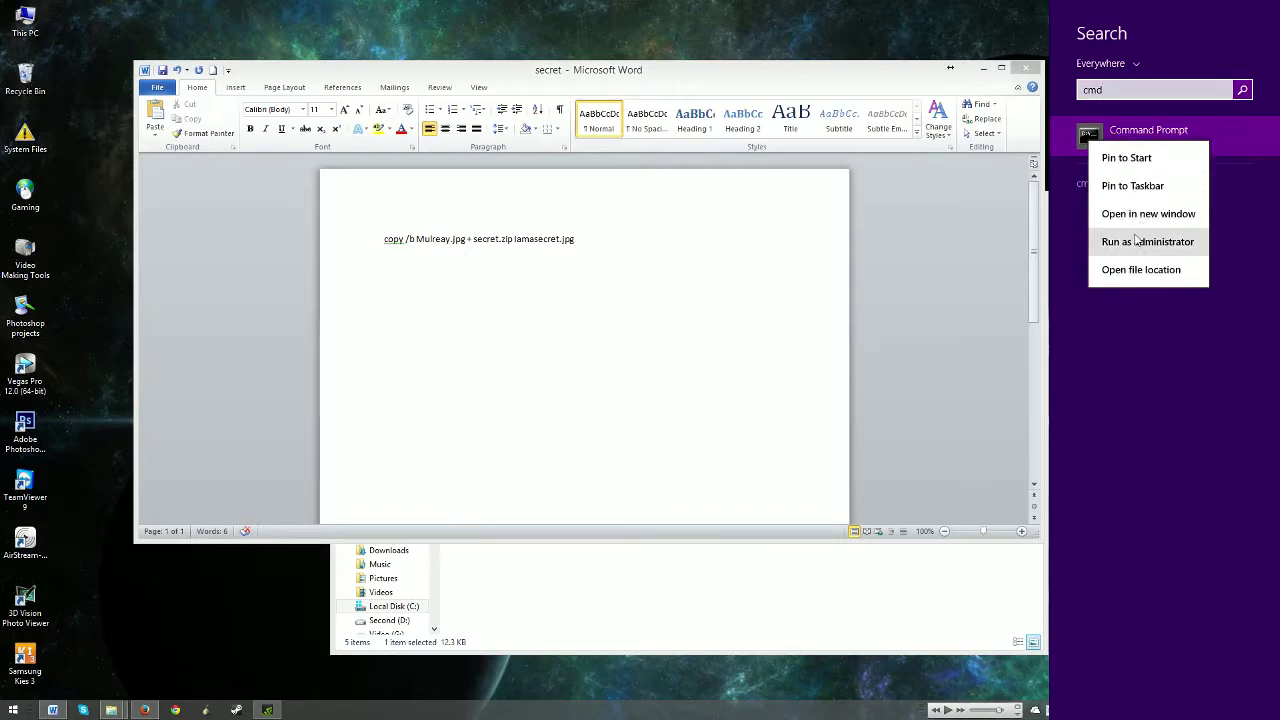
{"action": "left_click", "coordinate": [1136, 241]}
{"action": "left_click", "coordinate": [698, 378]}
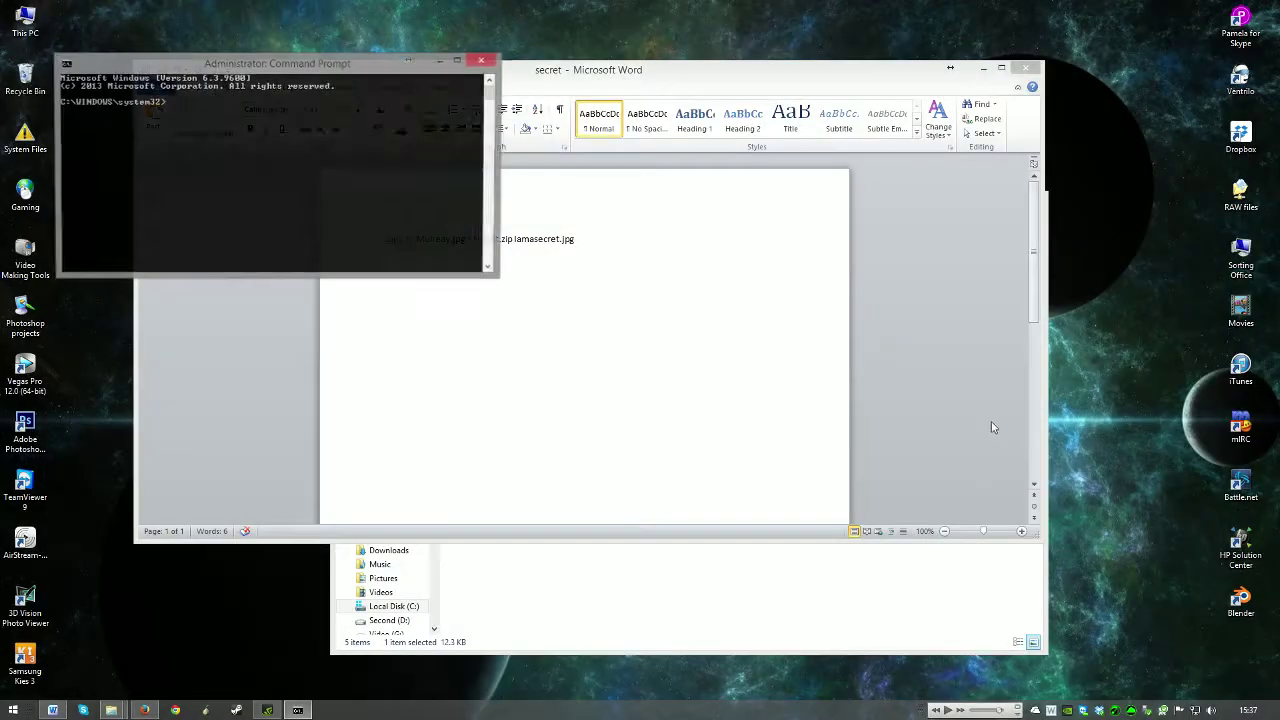
Step: Move the admin Command Prompt right of the Word document and change directory to C:\secret
{"action": "left_click", "coordinate": [343, 72]}
{"action": "left_click_drag", "start_coordinate": [343, 72], "coordinate": [974, 139]}
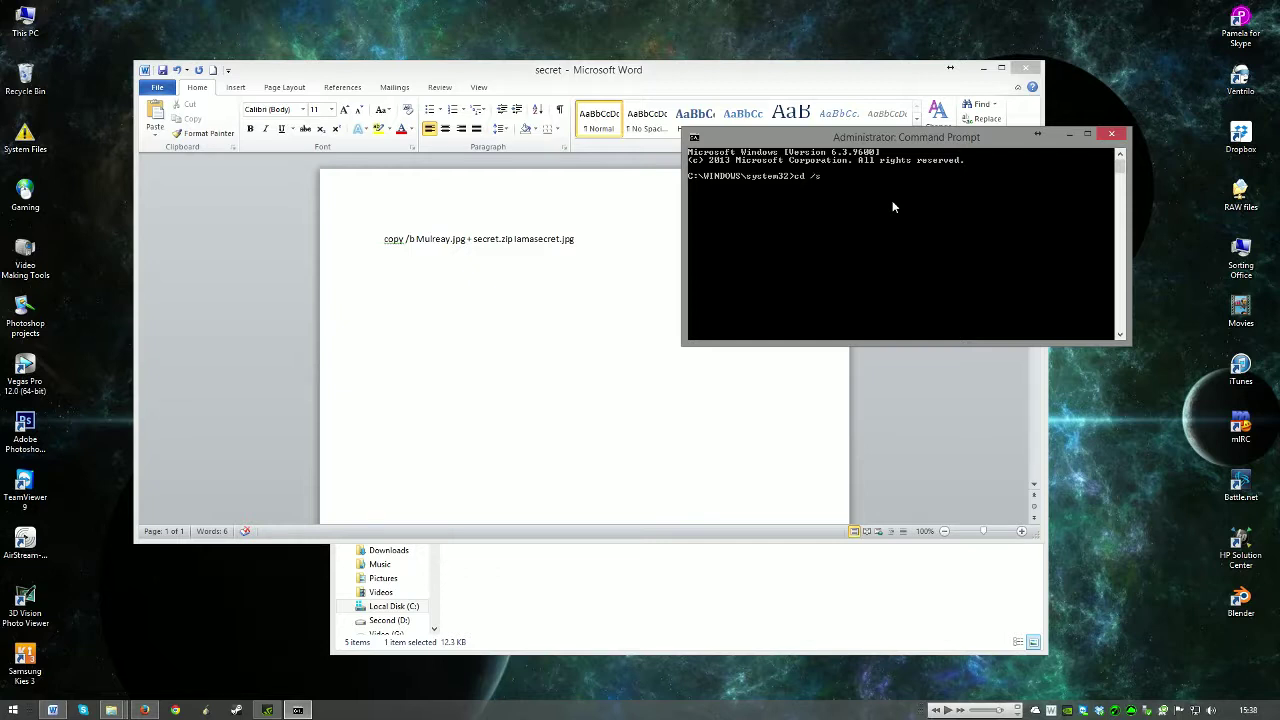
{"action": "type", "text": "ecret"}
{"action": "key", "text": "Return"}
Step: Bring the secret folder in File Explorer forward, then the Word document with the copy /b command
{"action": "left_click", "coordinate": [534, 580]}
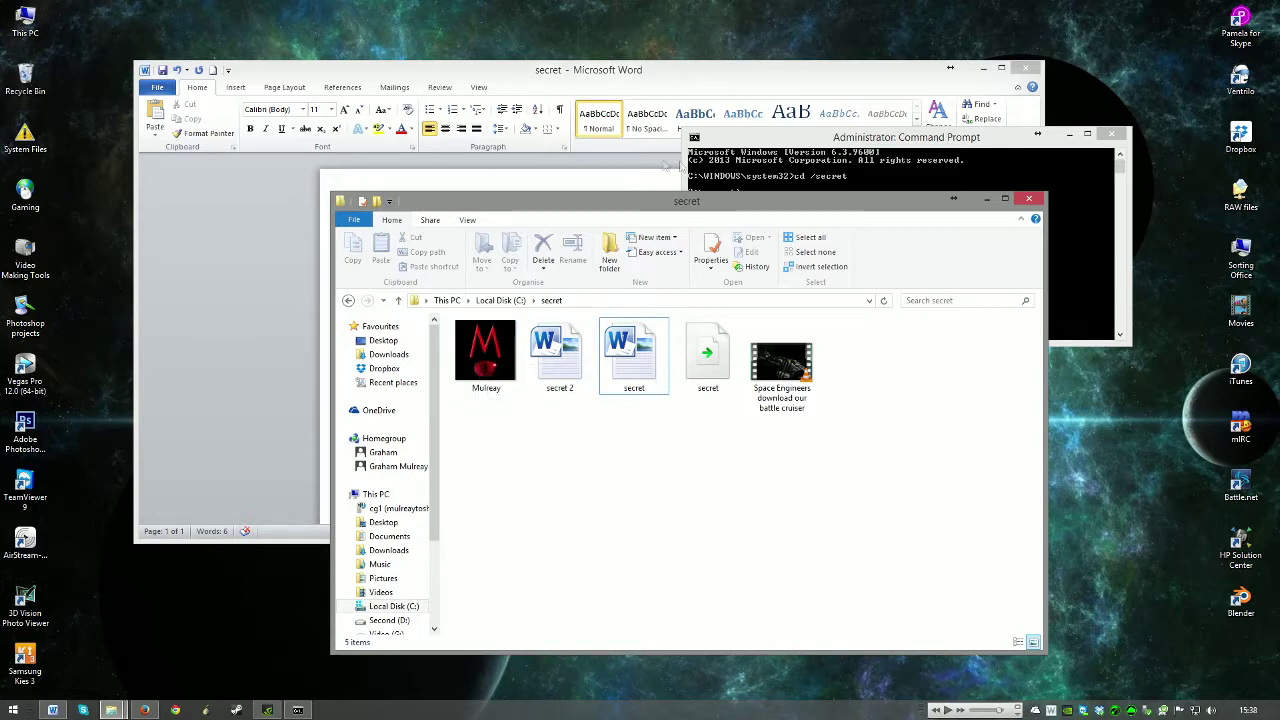
{"action": "left_click", "coordinate": [587, 76]}
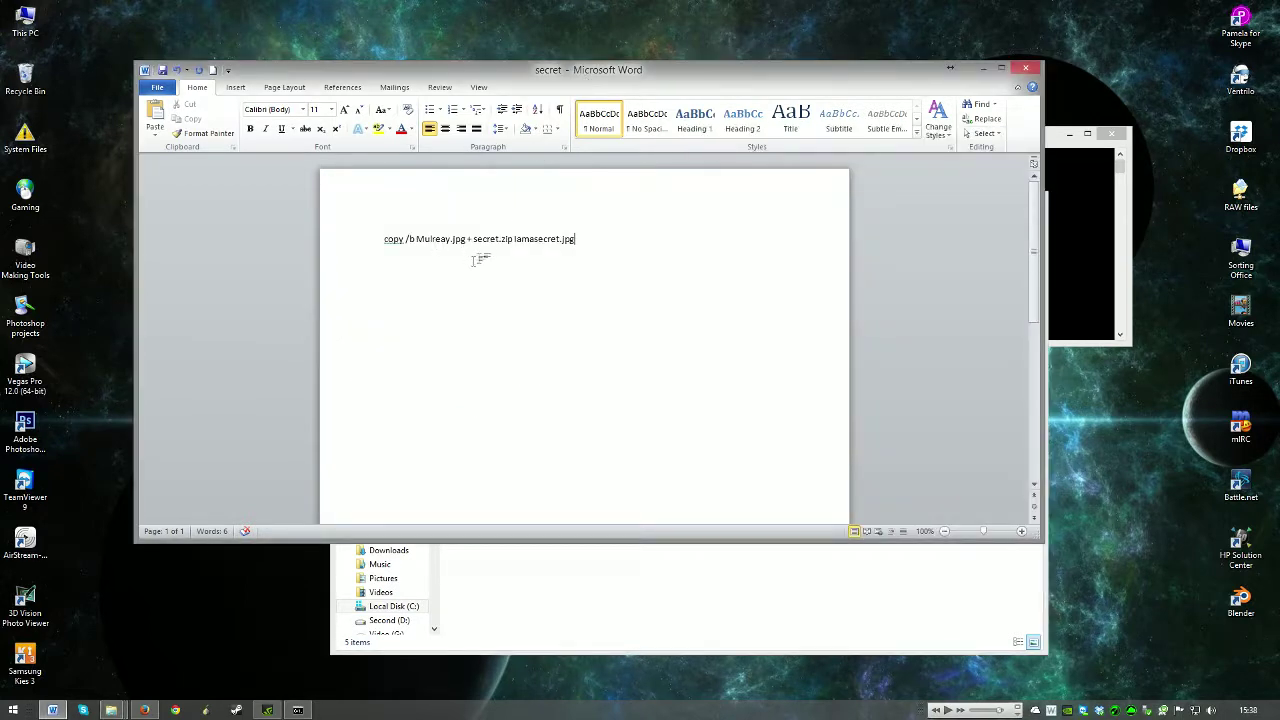
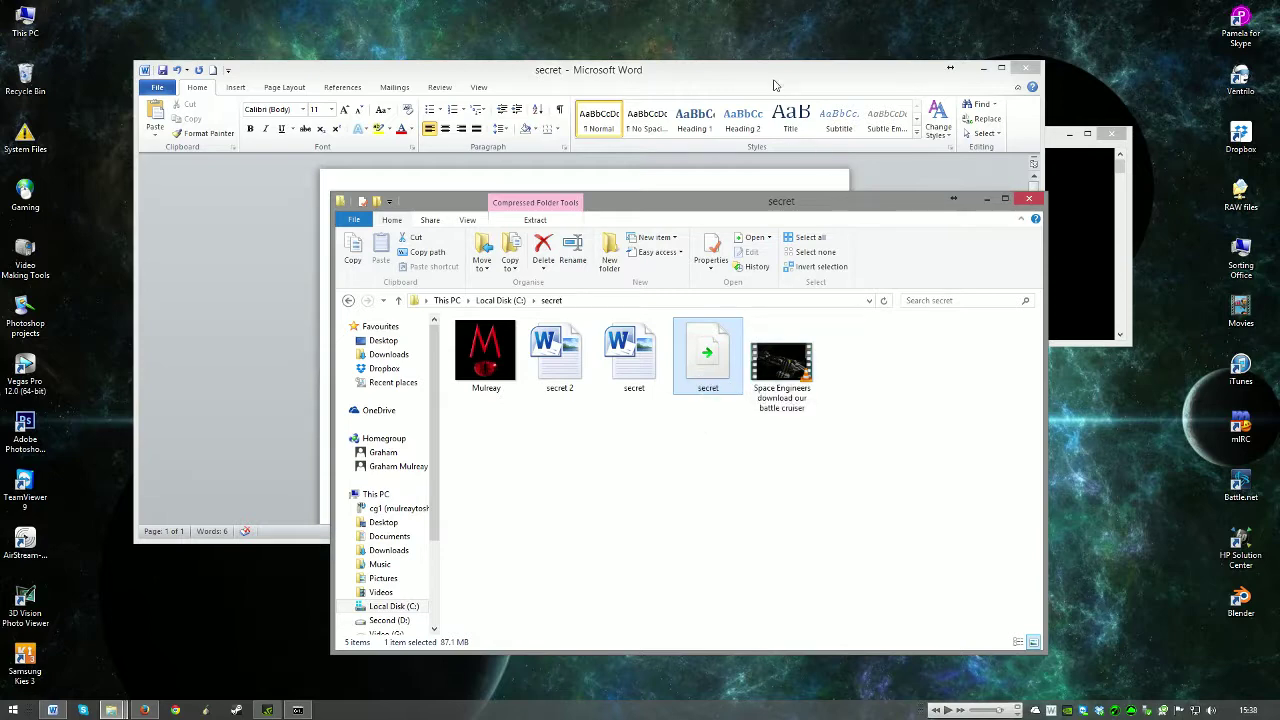
Step: Bring the Word document holding the copy /b Mulreay.jpg + secret.zip command in front of Explorer
{"action": "key", "text": "alt+Tab"}
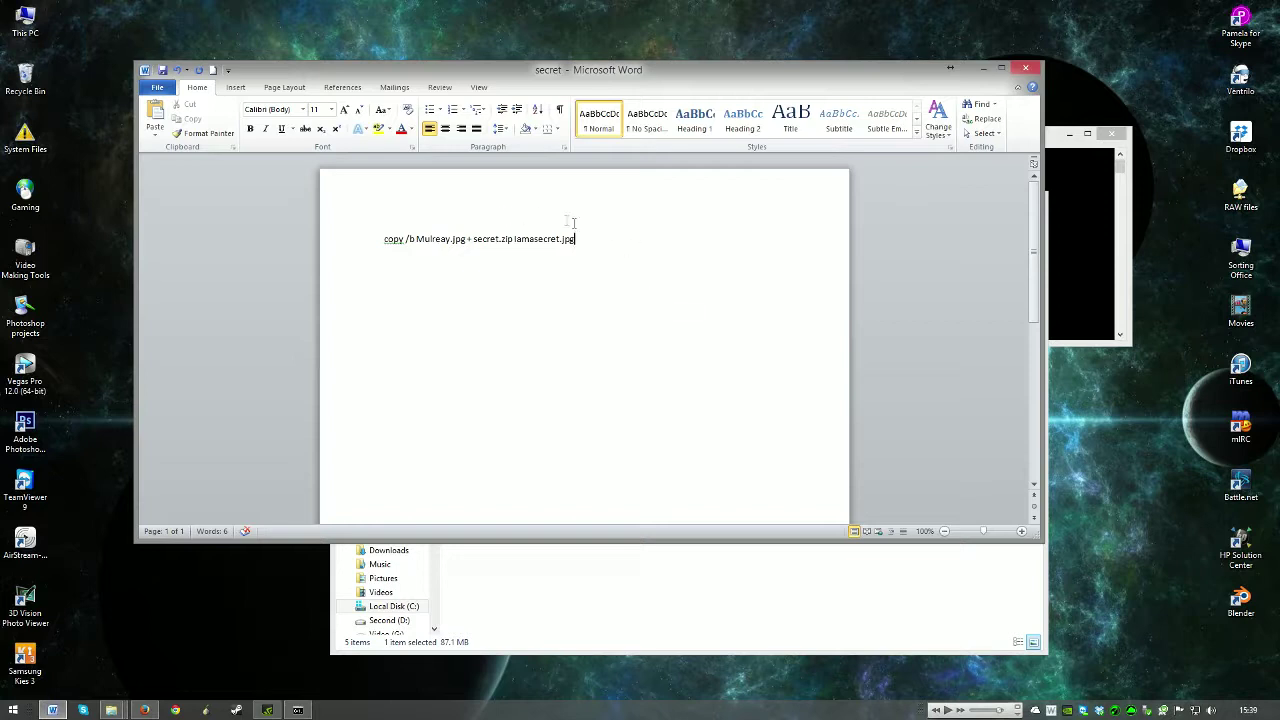
Step: Select the copy /b Mulreay.jpg + secret.zip Iamasecret.jpg command line and copy it
{"action": "left_click_drag", "start_coordinate": [385, 240], "coordinate": [606, 229]}
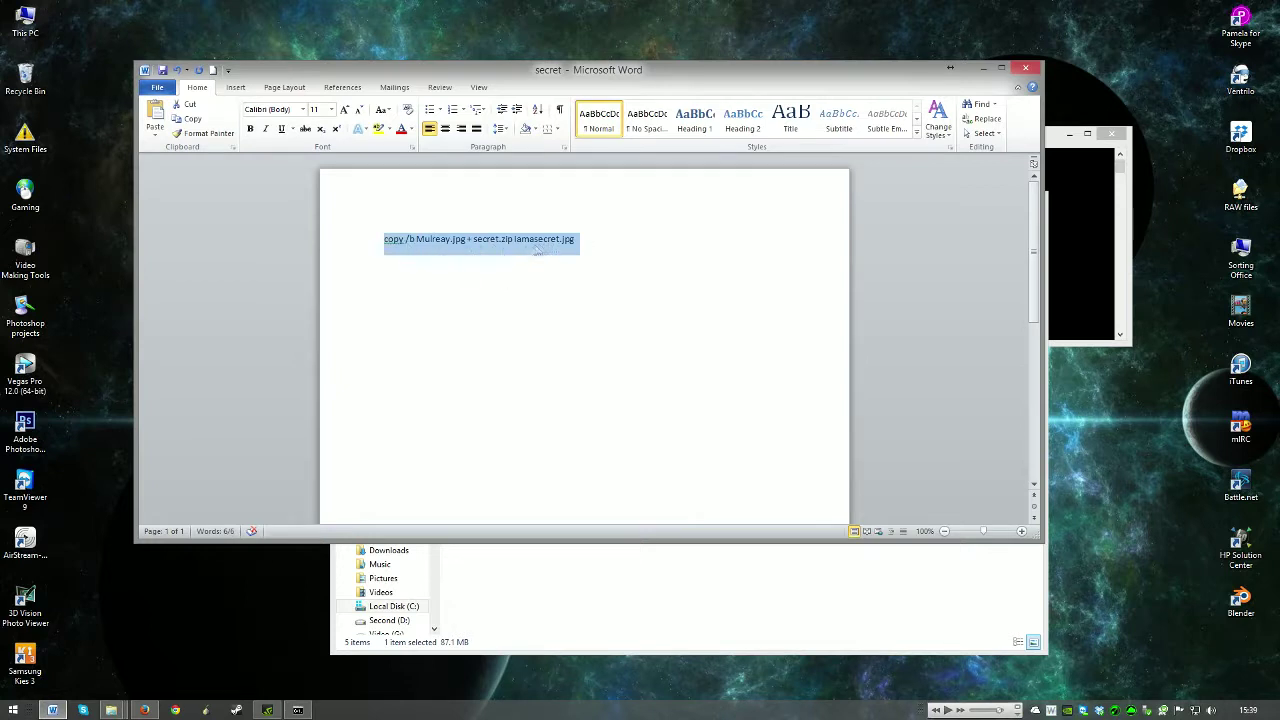
{"action": "right_click", "coordinate": [460, 241]}
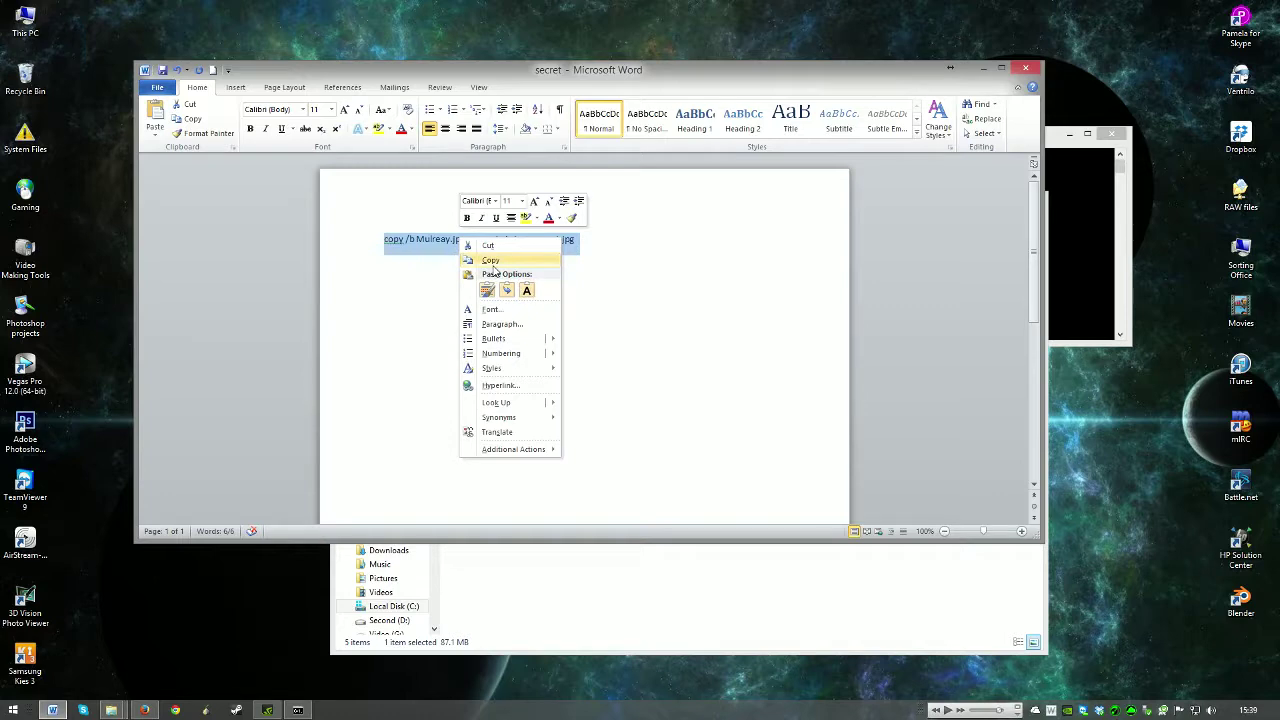
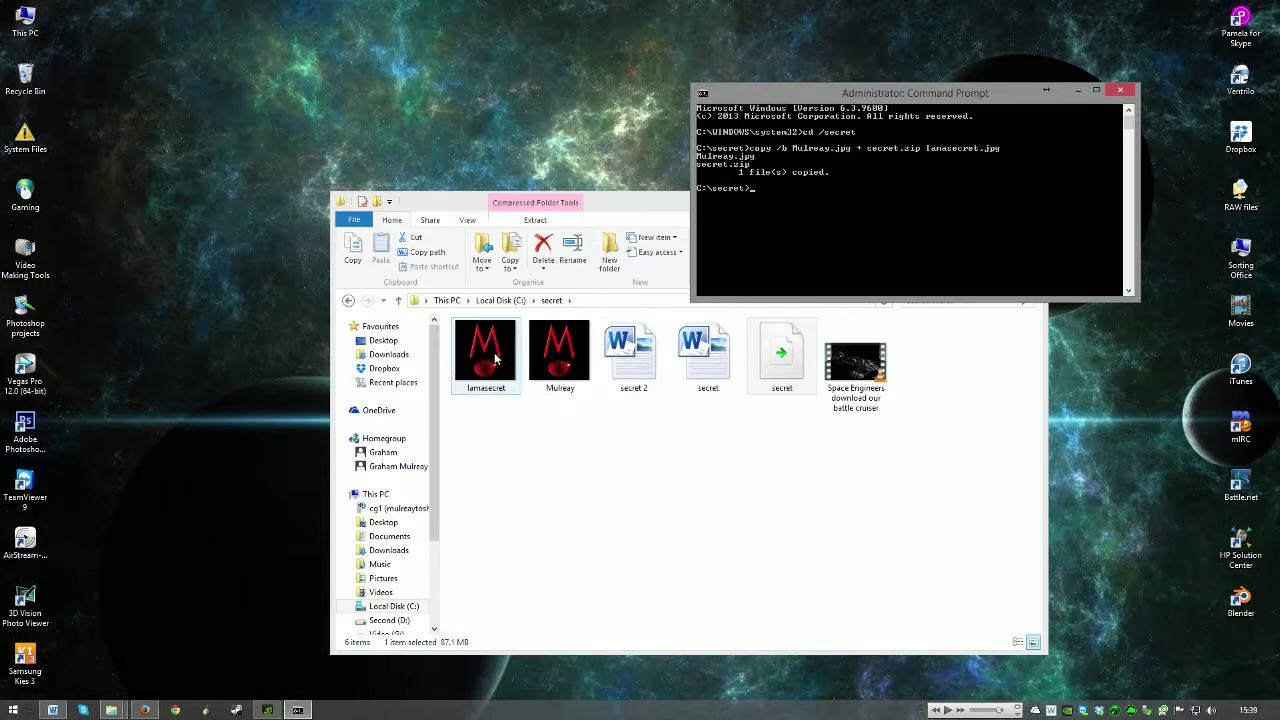
Step: Close the Command Prompt and preview lamasecret, which shows as an ordinary red M picture
{"action": "left_click", "coordinate": [1120, 90]}
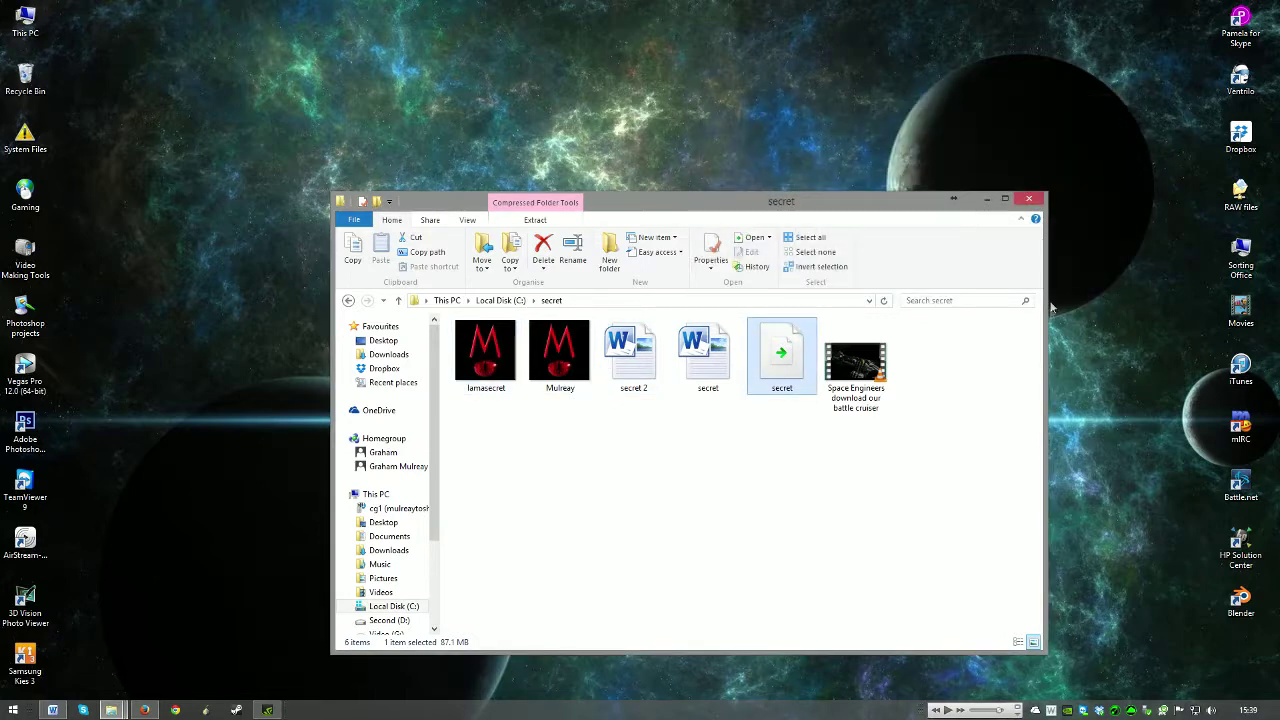
{"action": "double_click", "coordinate": [476, 360]}
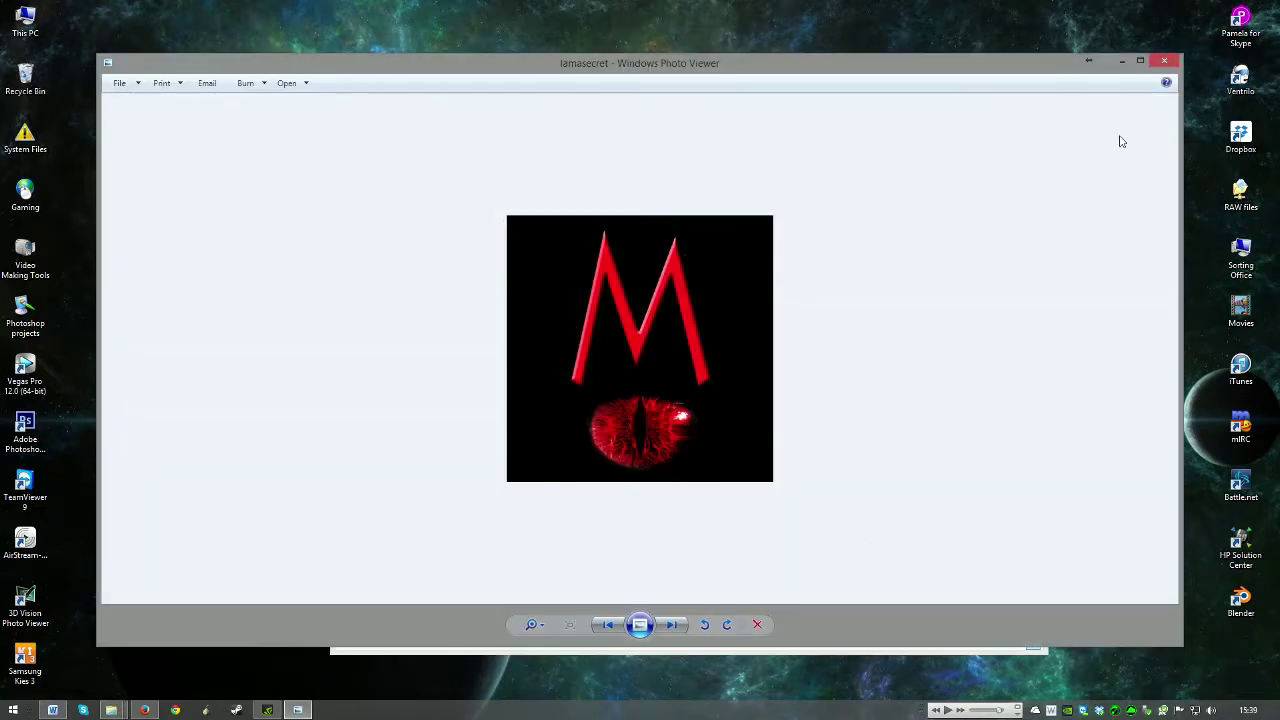
{"action": "left_click", "coordinate": [1164, 62]}
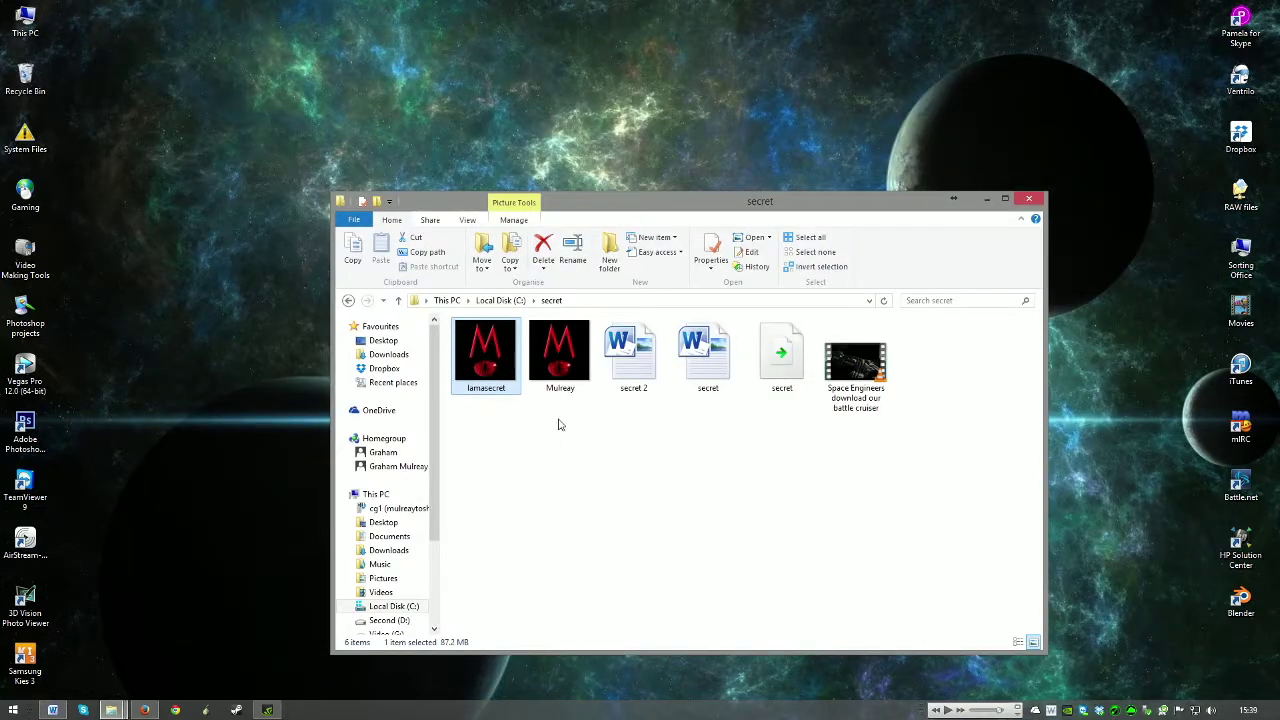
{"action": "left_click", "coordinate": [664, 505]}
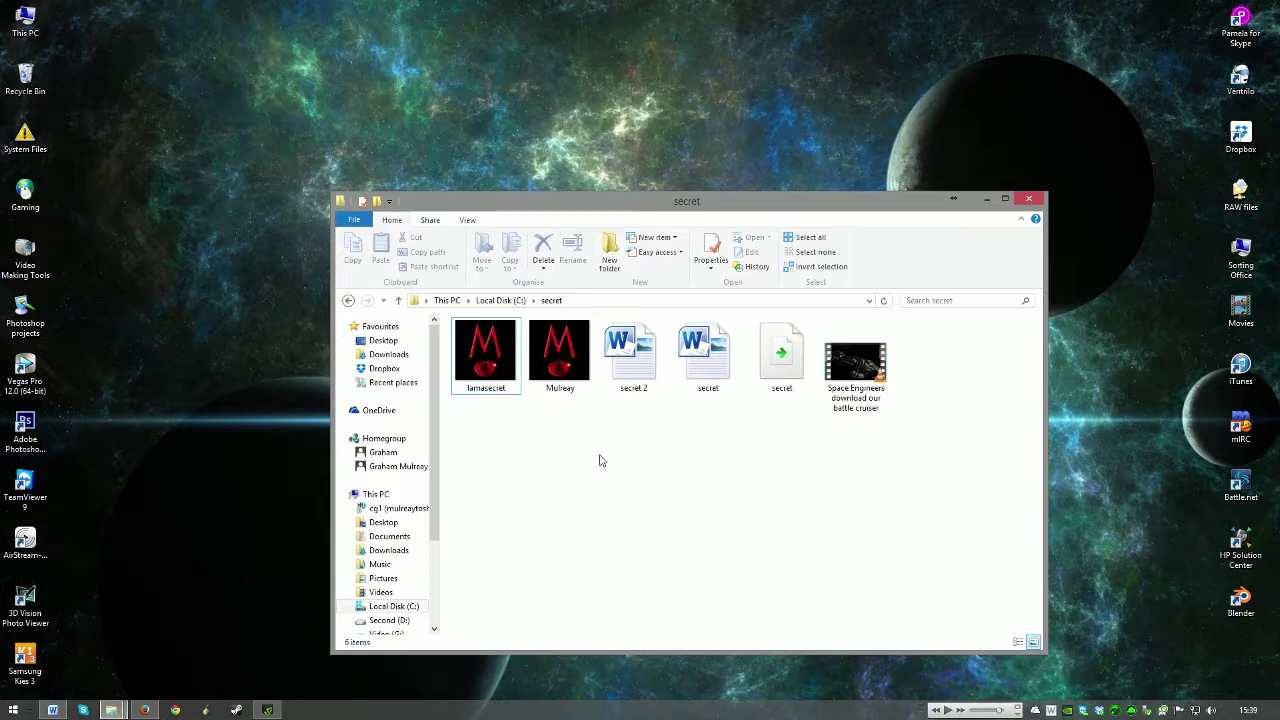
{"action": "right_click", "coordinate": [498, 366]}
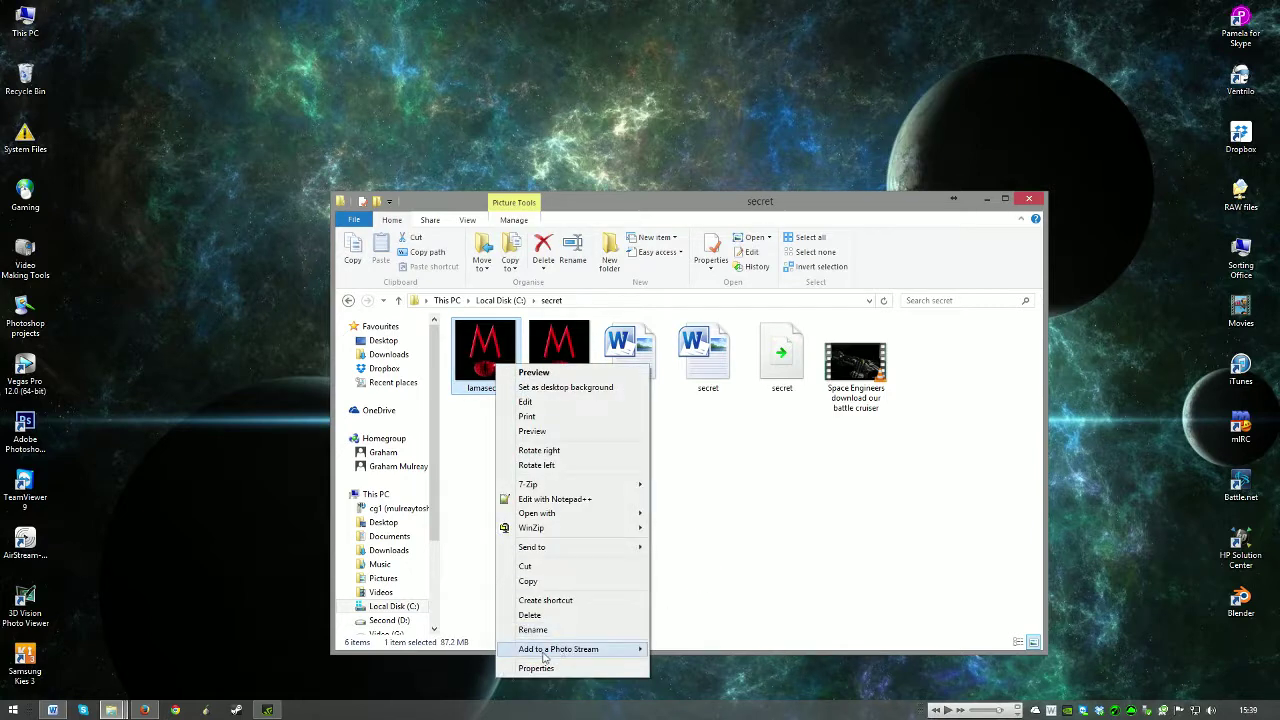
{"action": "left_click", "coordinate": [538, 668]}
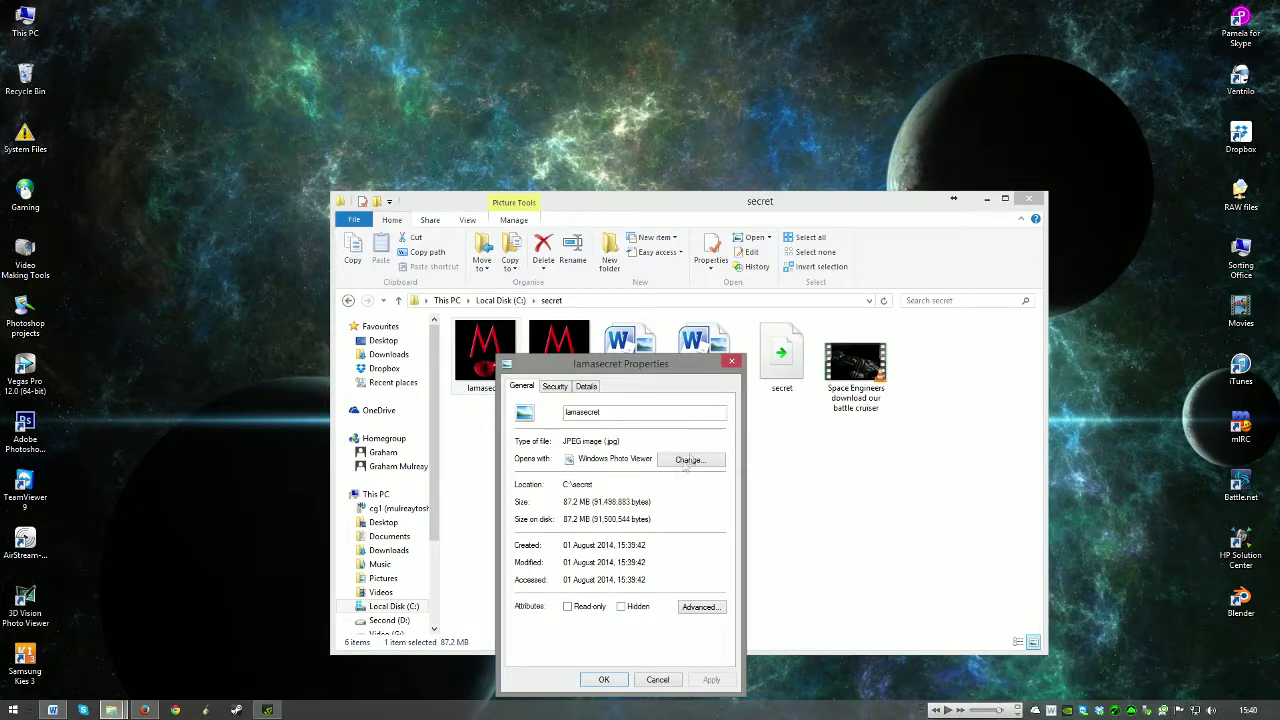
{"action": "right_click", "coordinate": [552, 350]}
{"action": "left_click", "coordinate": [590, 653]}
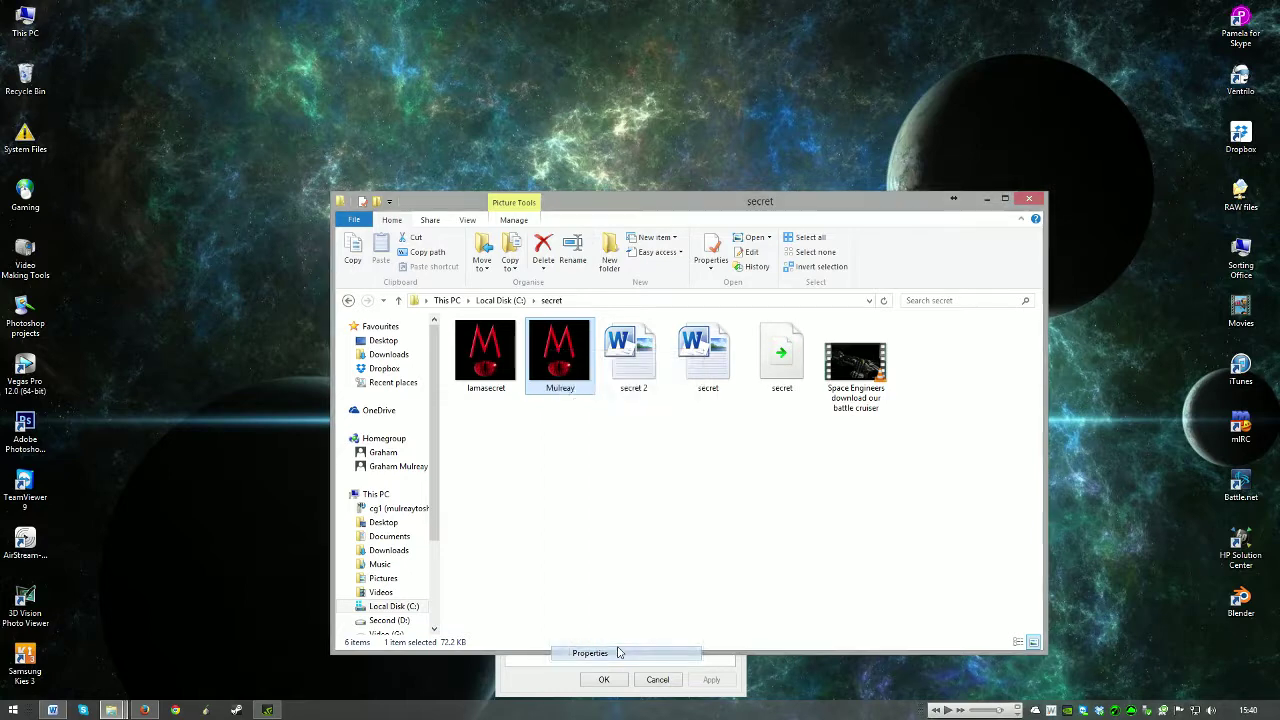
{"action": "left_click", "coordinate": [785, 356]}
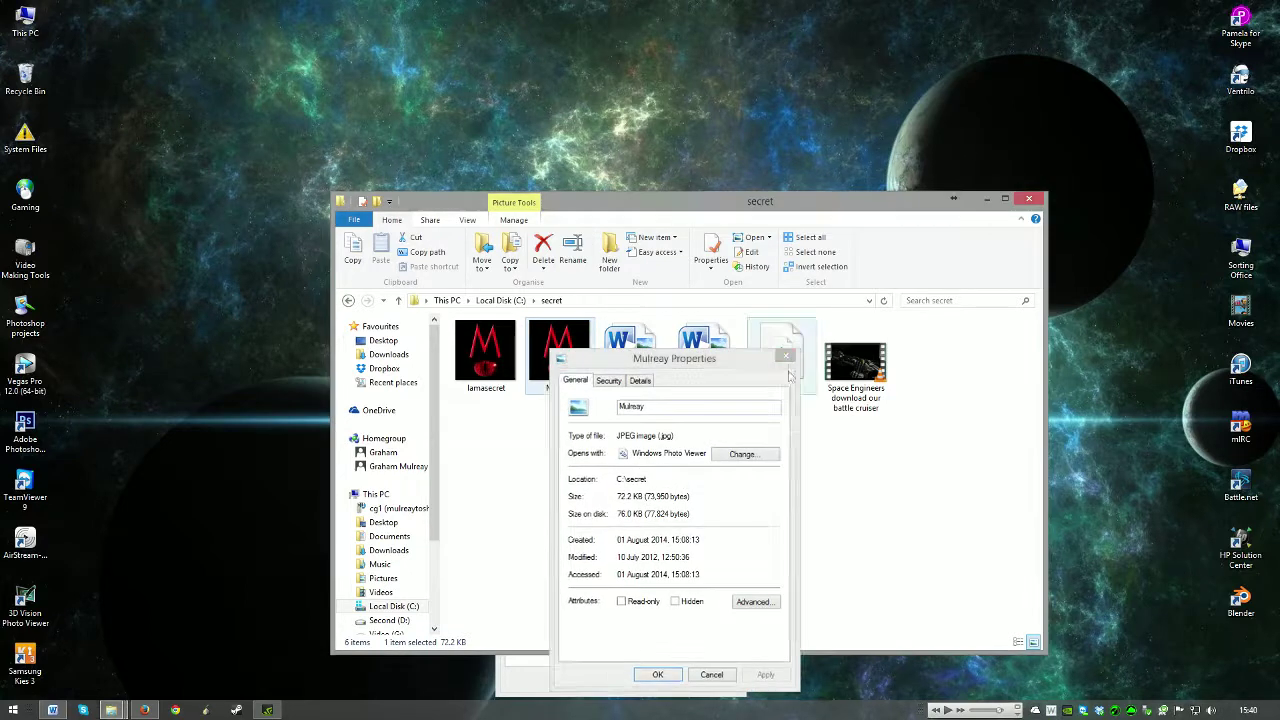
{"action": "left_click", "coordinate": [558, 680]}
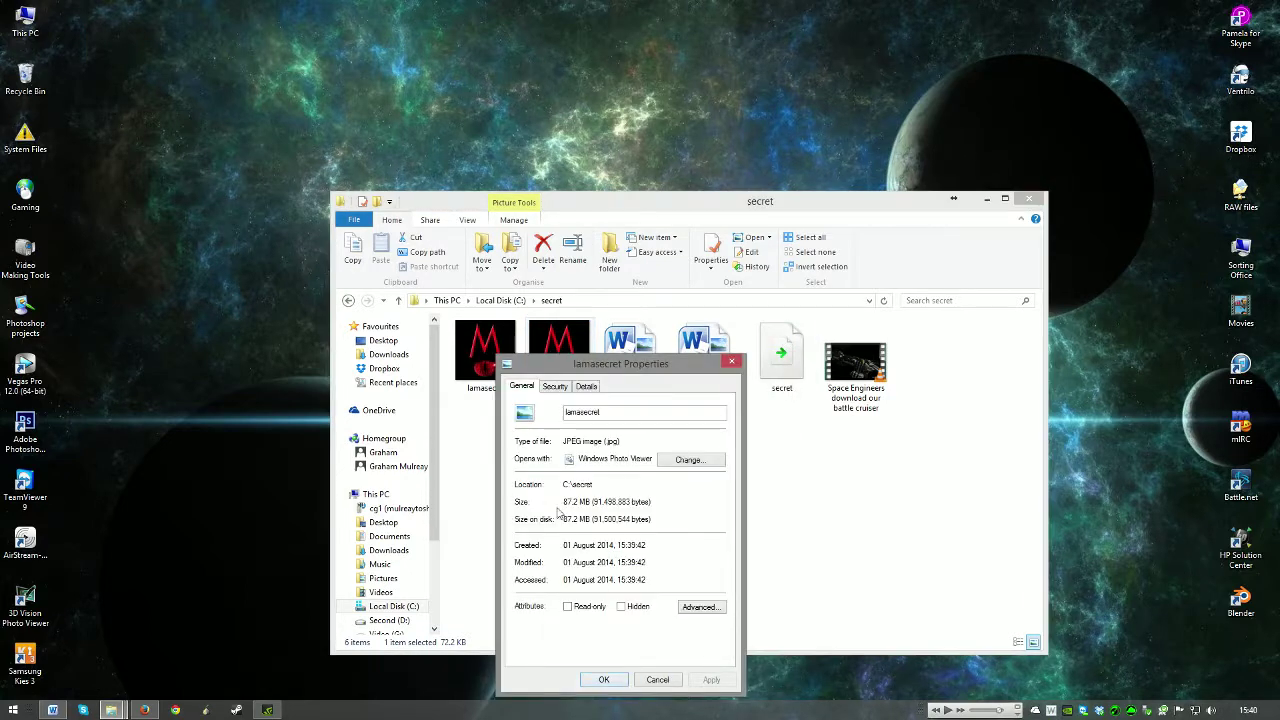
{"action": "left_click", "coordinate": [731, 364]}
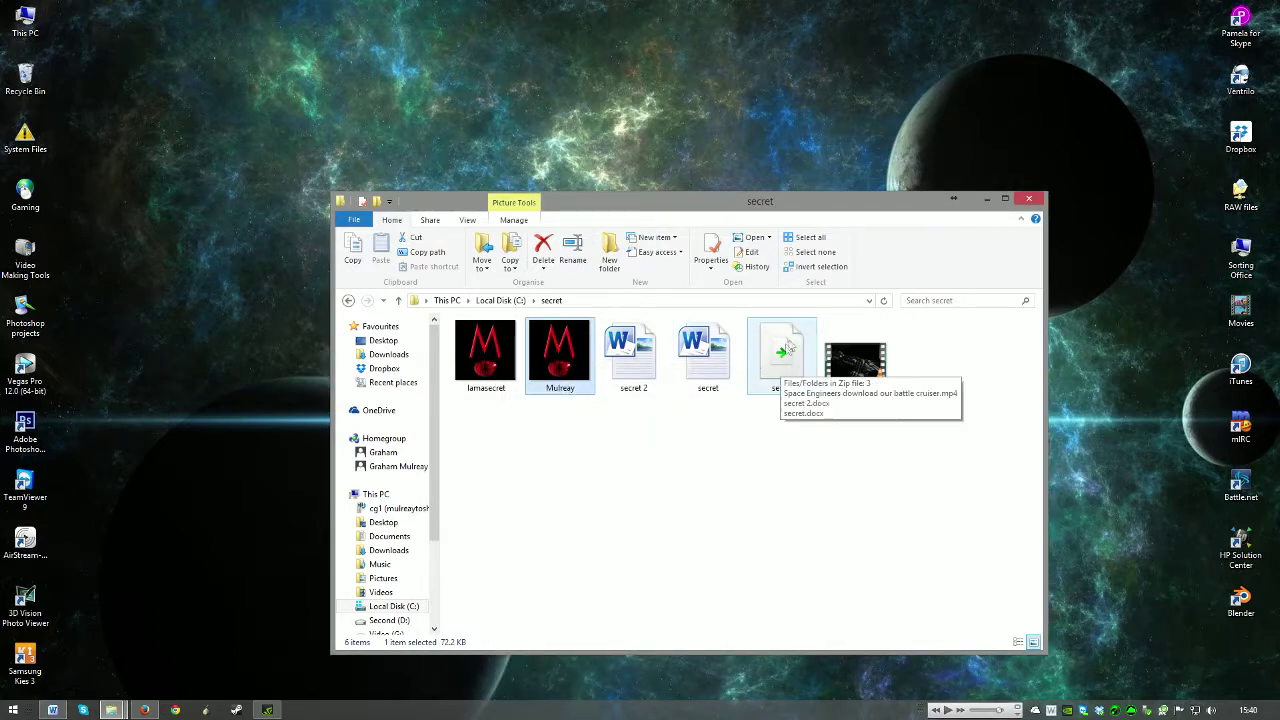
{"action": "left_click", "coordinate": [520, 450]}
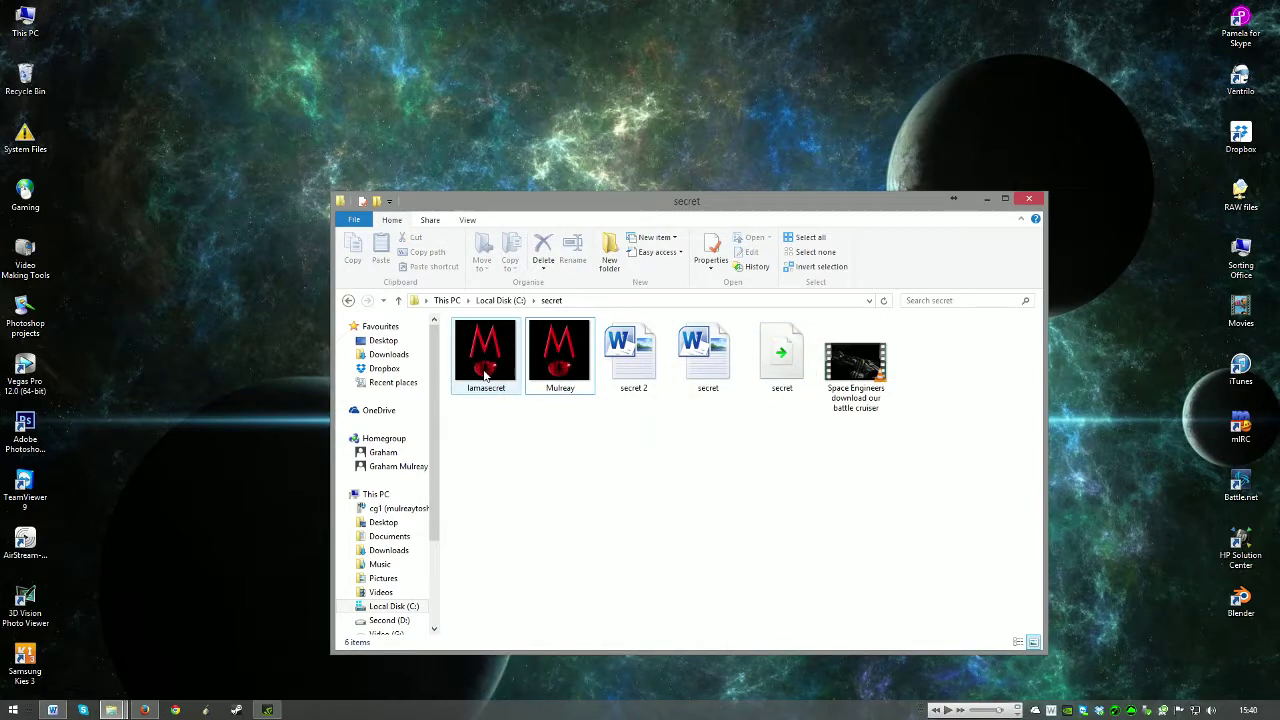
{"action": "double_click", "coordinate": [486, 372]}
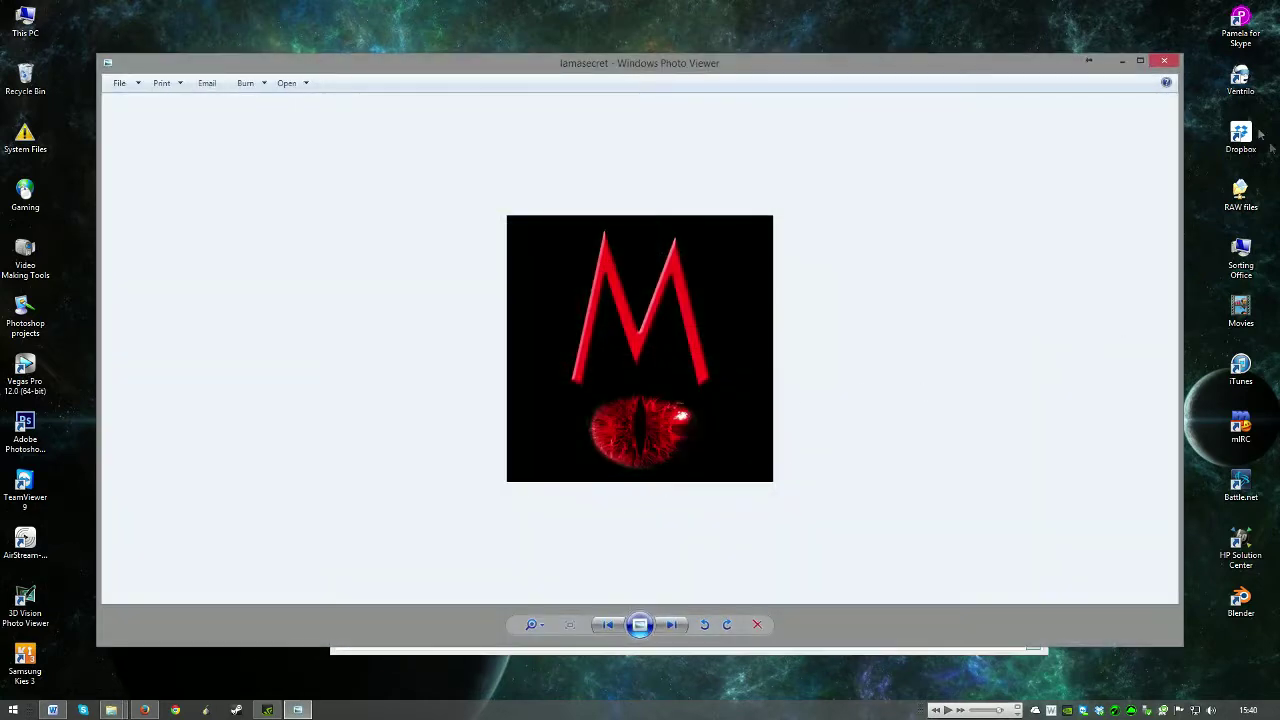
{"action": "left_click", "coordinate": [1164, 61]}
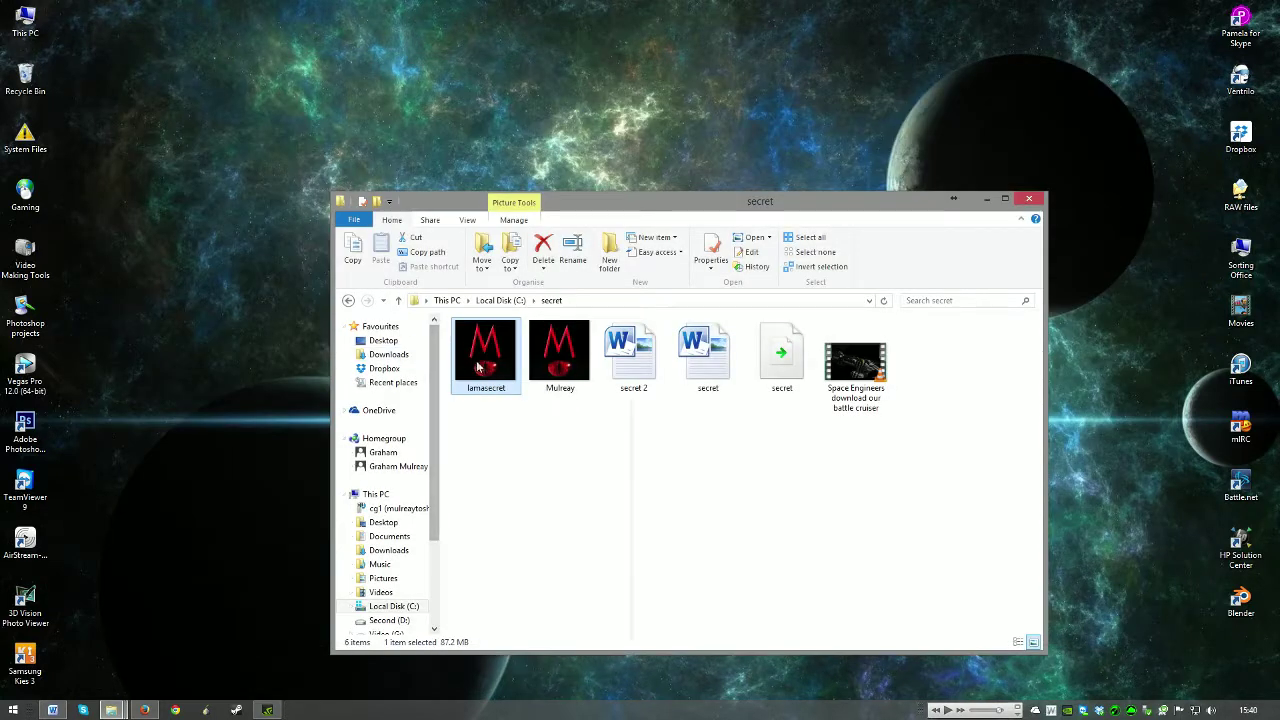
{"action": "right_click", "coordinate": [478, 368]}
{"action": "left_click", "coordinate": [520, 665]}
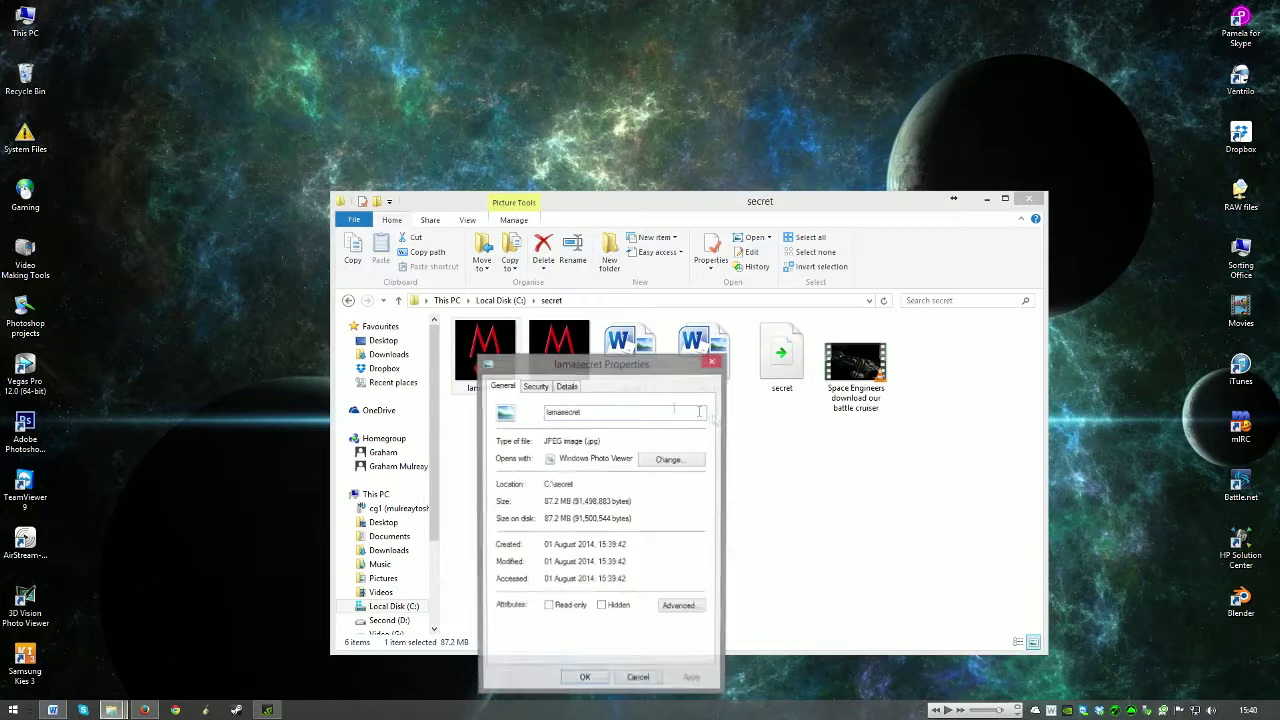
{"action": "key", "text": "ctrl+Tab"}
{"action": "key", "text": "ctrl+Tab"}
{"action": "mouse_move", "coordinate": [700, 440]}
{"action": "left_mouse_down"}
{"action": "mouse_move", "coordinate": [706, 600]}
{"action": "mouse_move", "coordinate": [702, 440]}
{"action": "left_mouse_up"}
{"action": "left_click", "coordinate": [712, 361]}
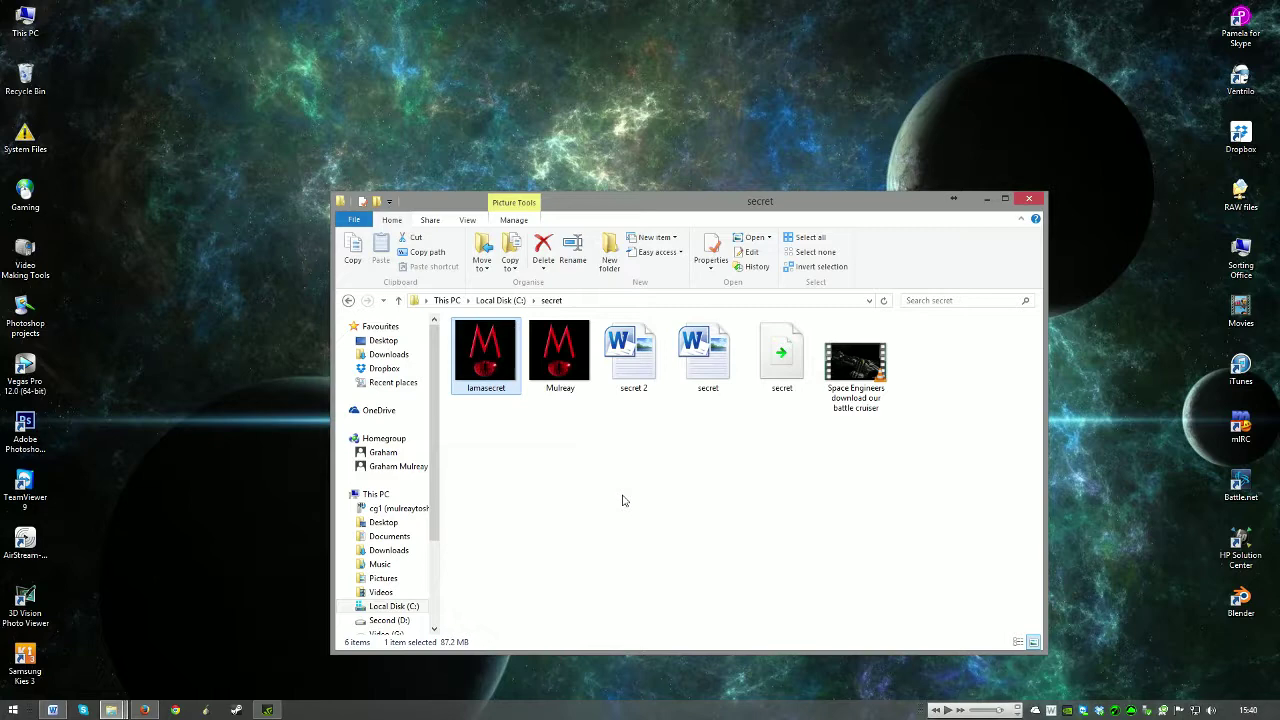
{"action": "right_click", "coordinate": [512, 372]}
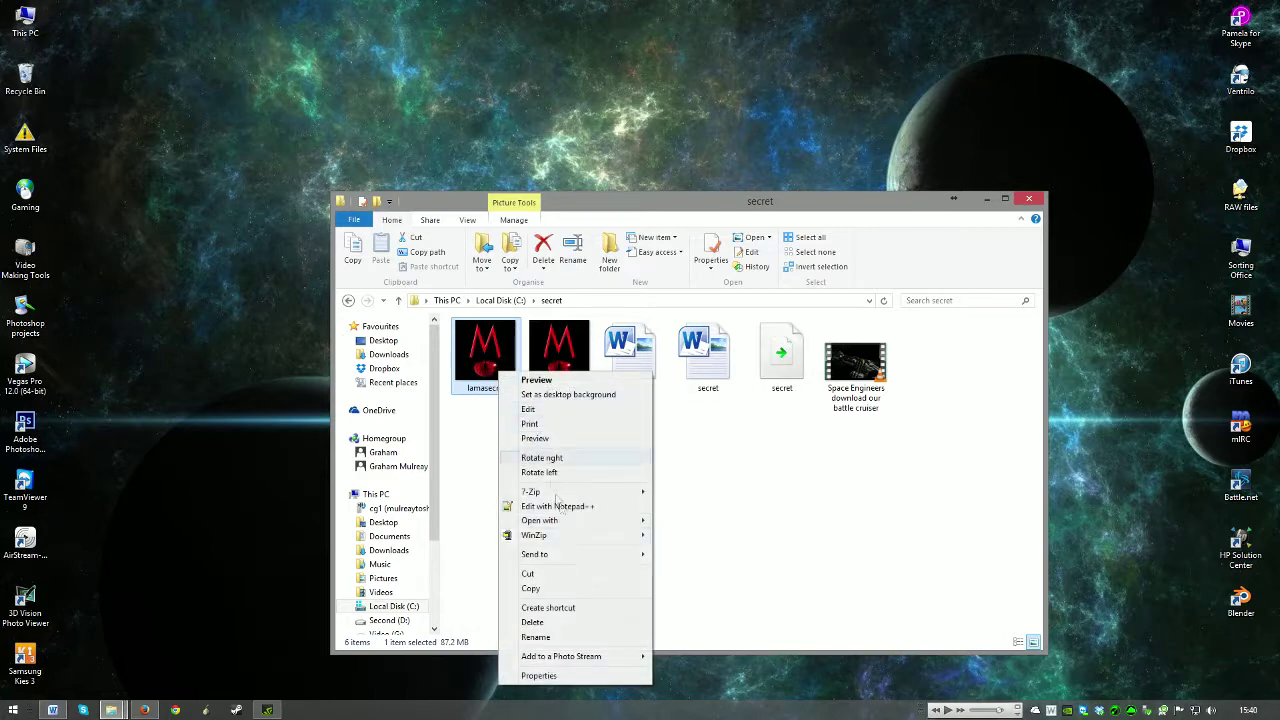
{"action": "left_click", "coordinate": [540, 676]}
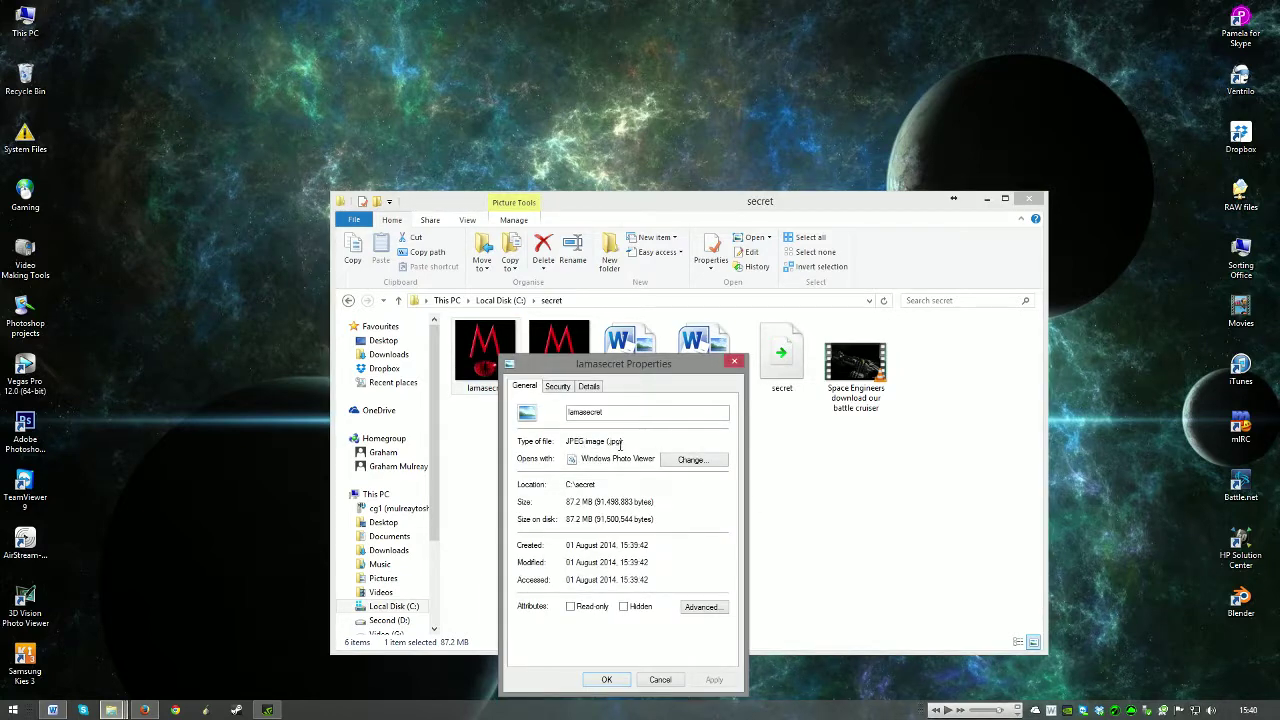
{"action": "left_click", "coordinate": [735, 362]}
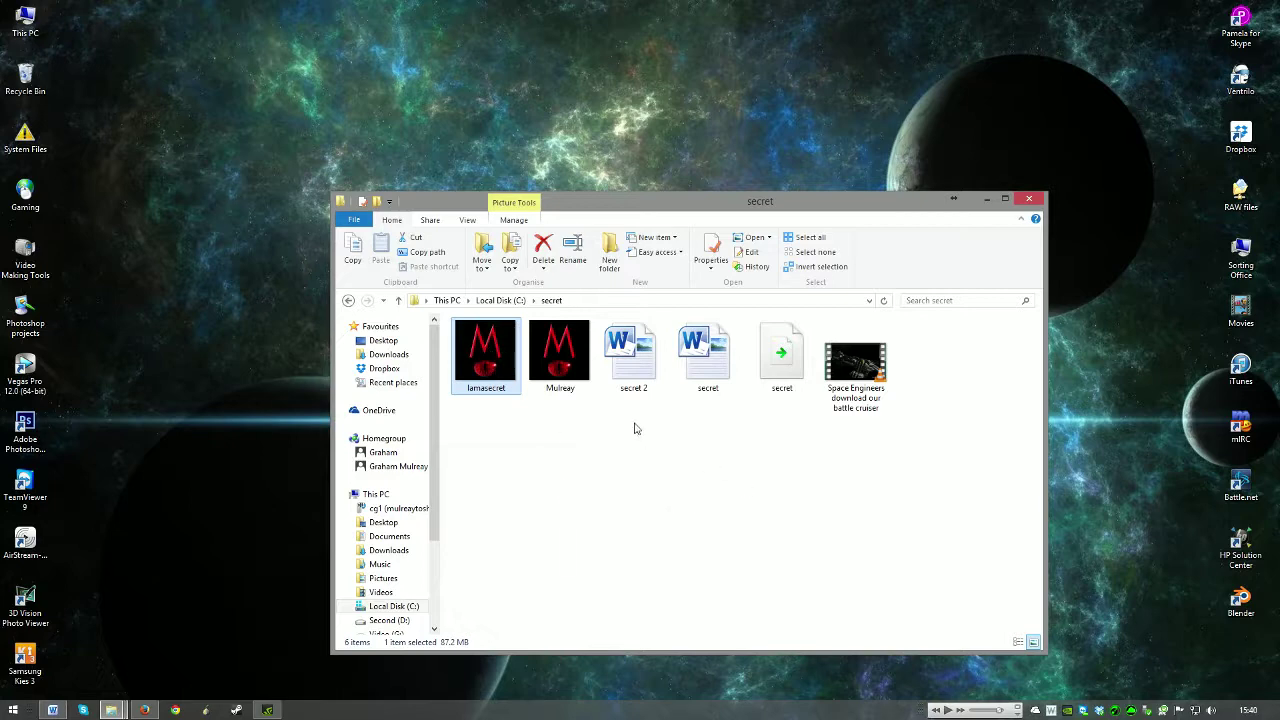
Step: In Control Panel's Folder Options, untick 'Hide extensions for known file types', apply, and close Control Panel
{"action": "mouse_move", "coordinate": [1270, 120]}
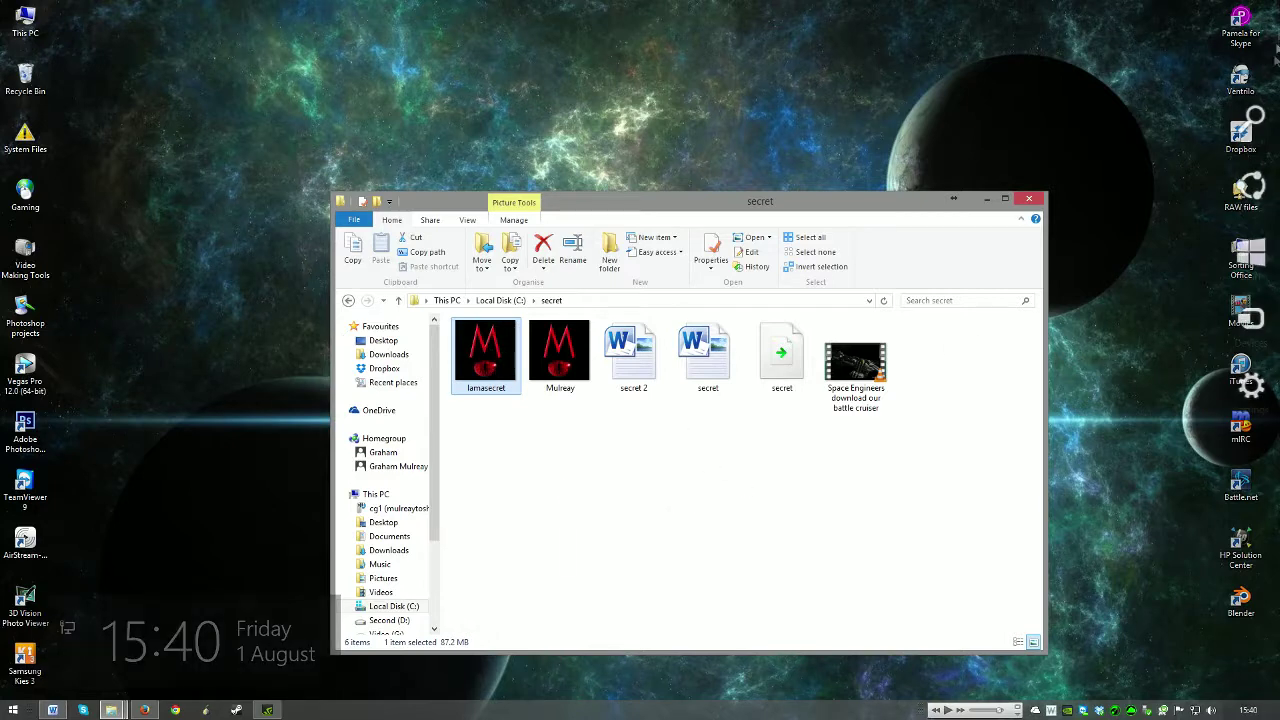
{"action": "left_click", "coordinate": [1250, 390]}
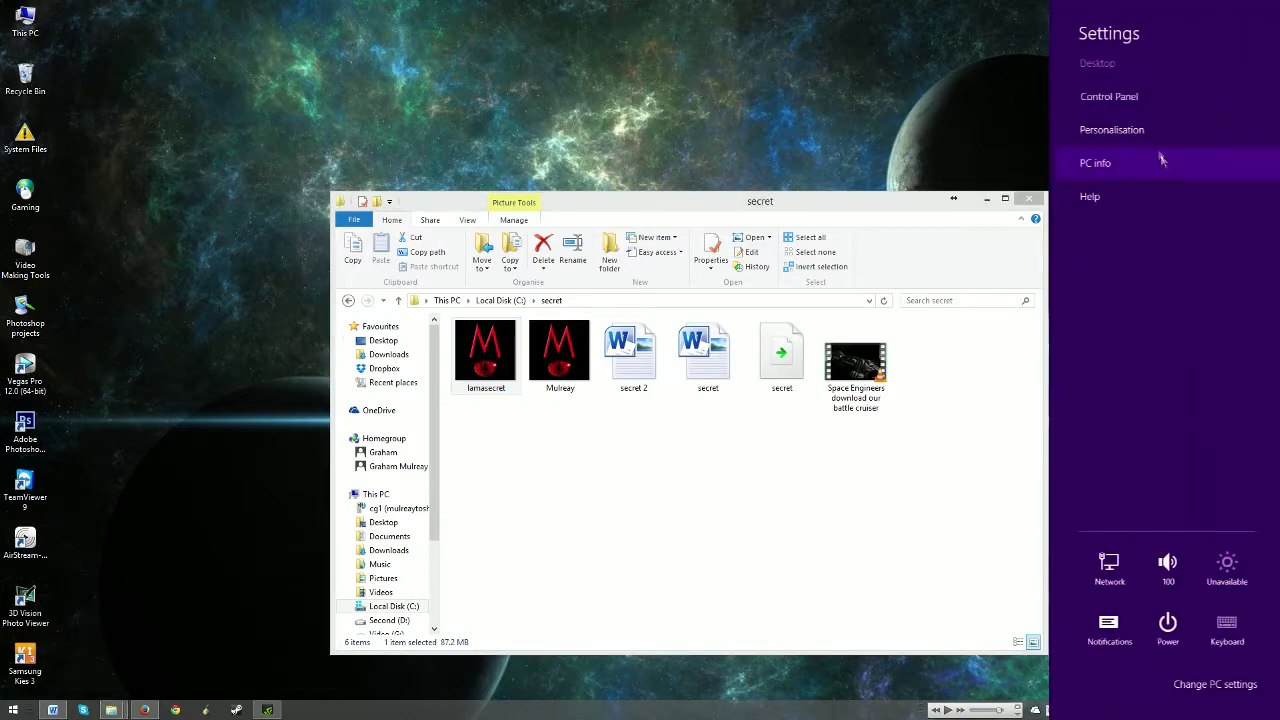
{"action": "left_click", "coordinate": [1105, 97]}
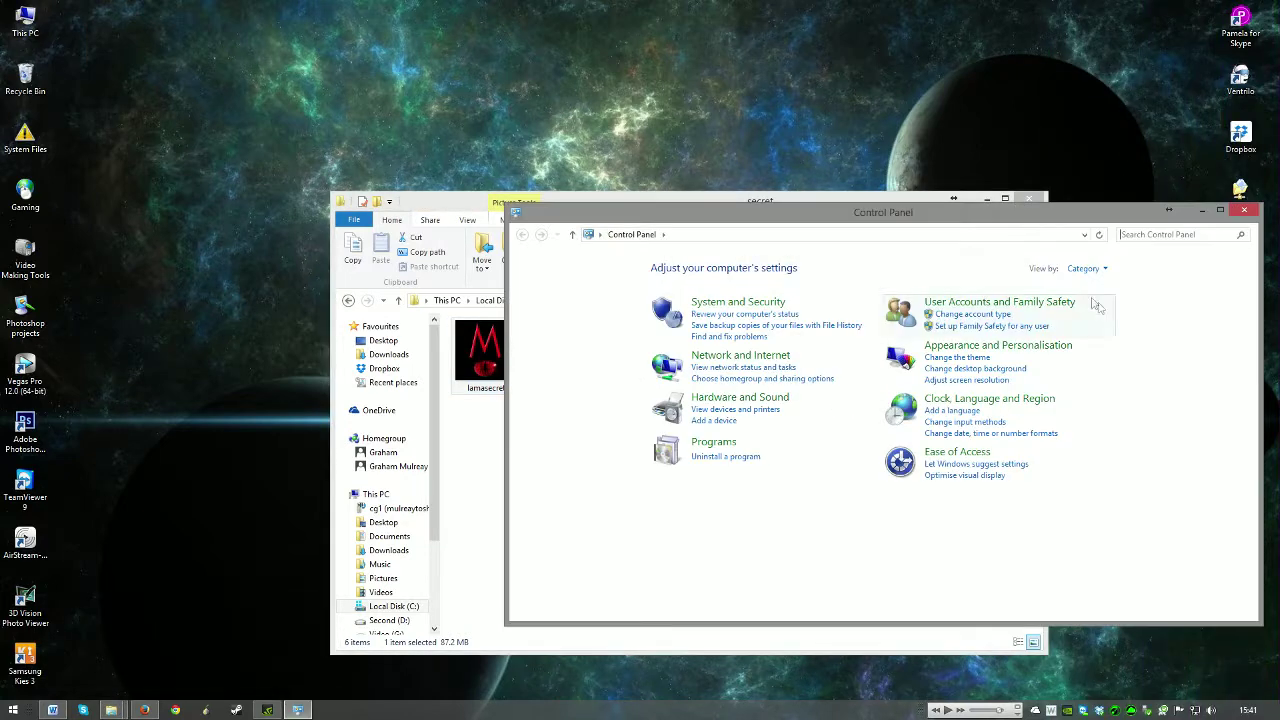
{"action": "left_click", "coordinate": [1000, 346]}
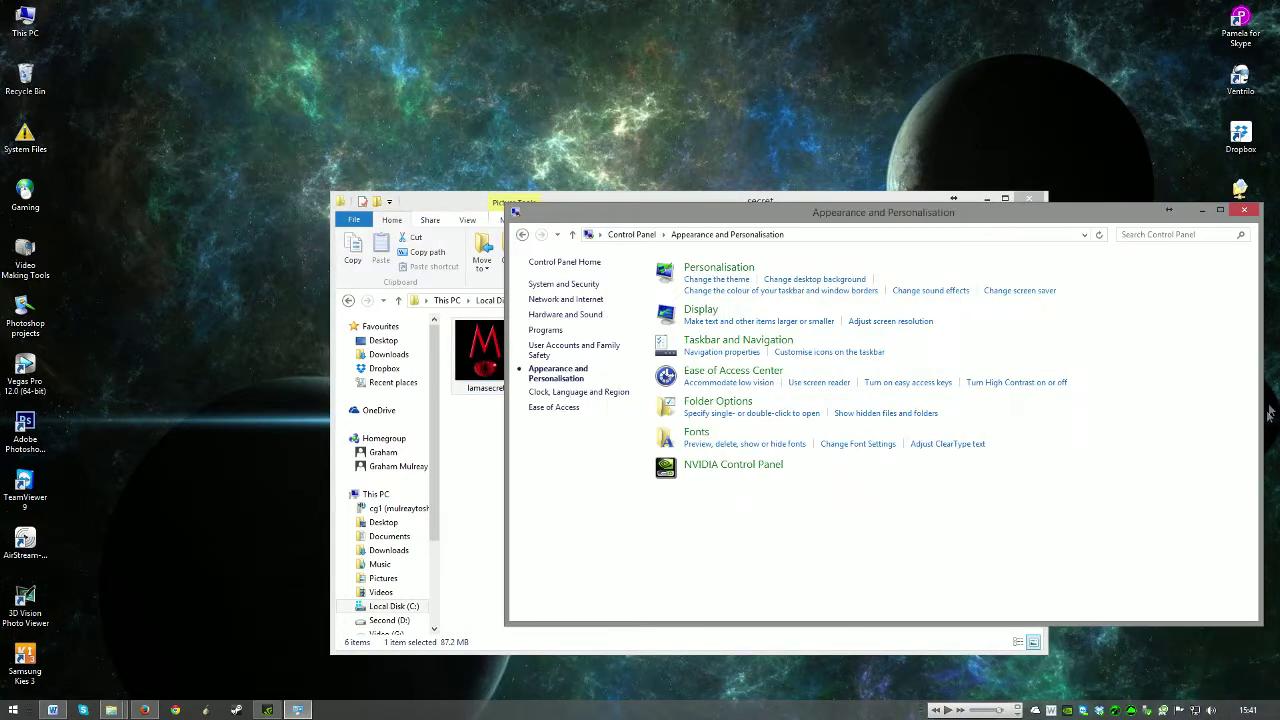
{"action": "left_click", "coordinate": [716, 403]}
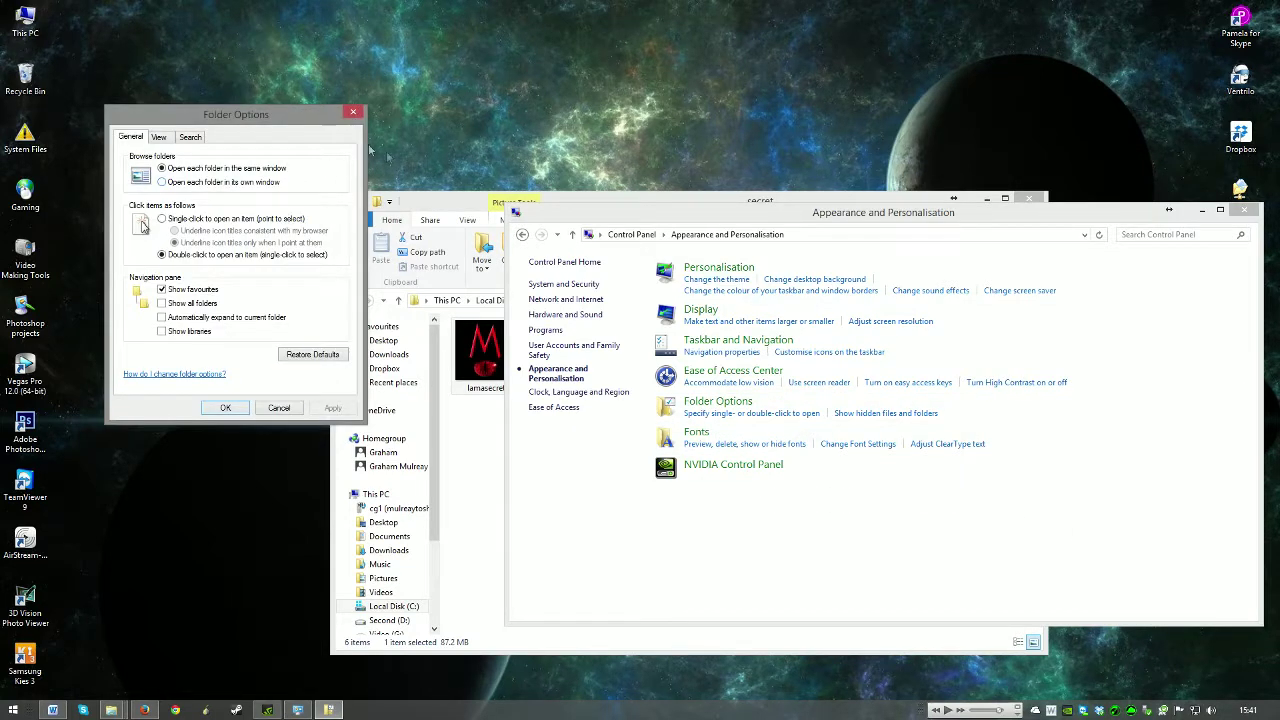
{"action": "left_click", "coordinate": [159, 137]}
{"action": "scroll", "coordinate": [345, 268], "scroll_direction": "down", "scroll_amount": 2}
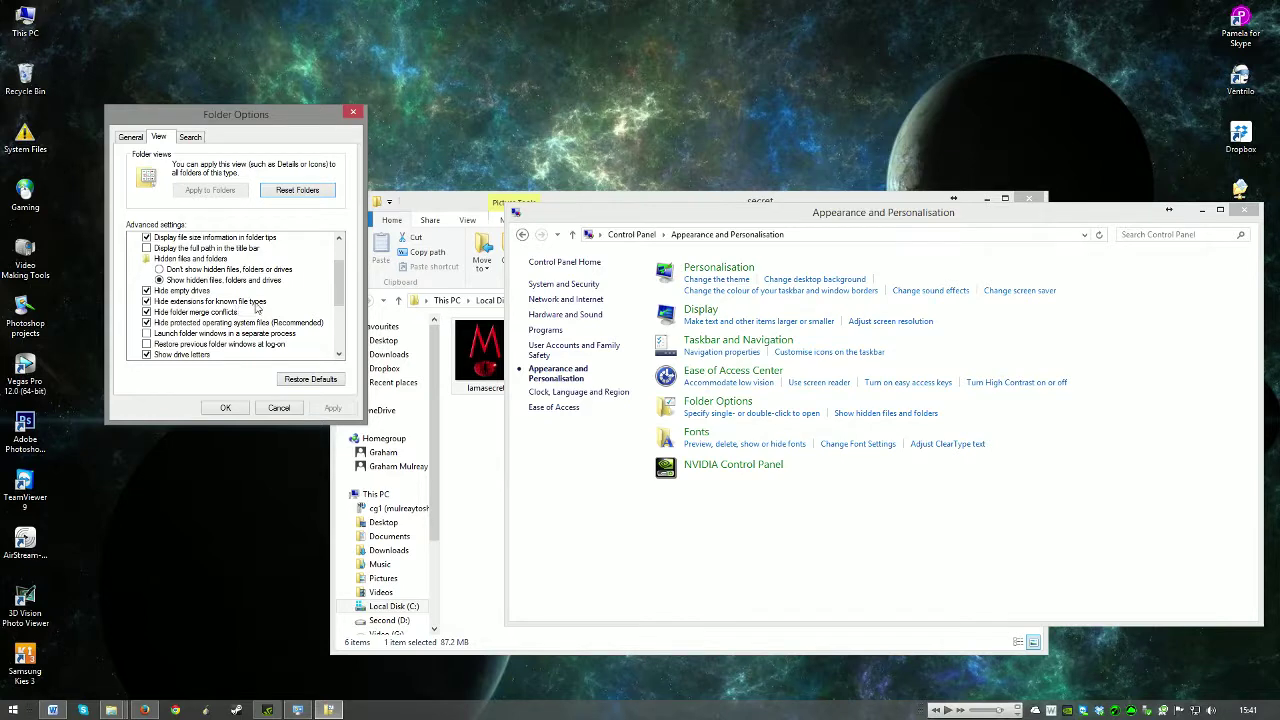
{"action": "left_click", "coordinate": [147, 301]}
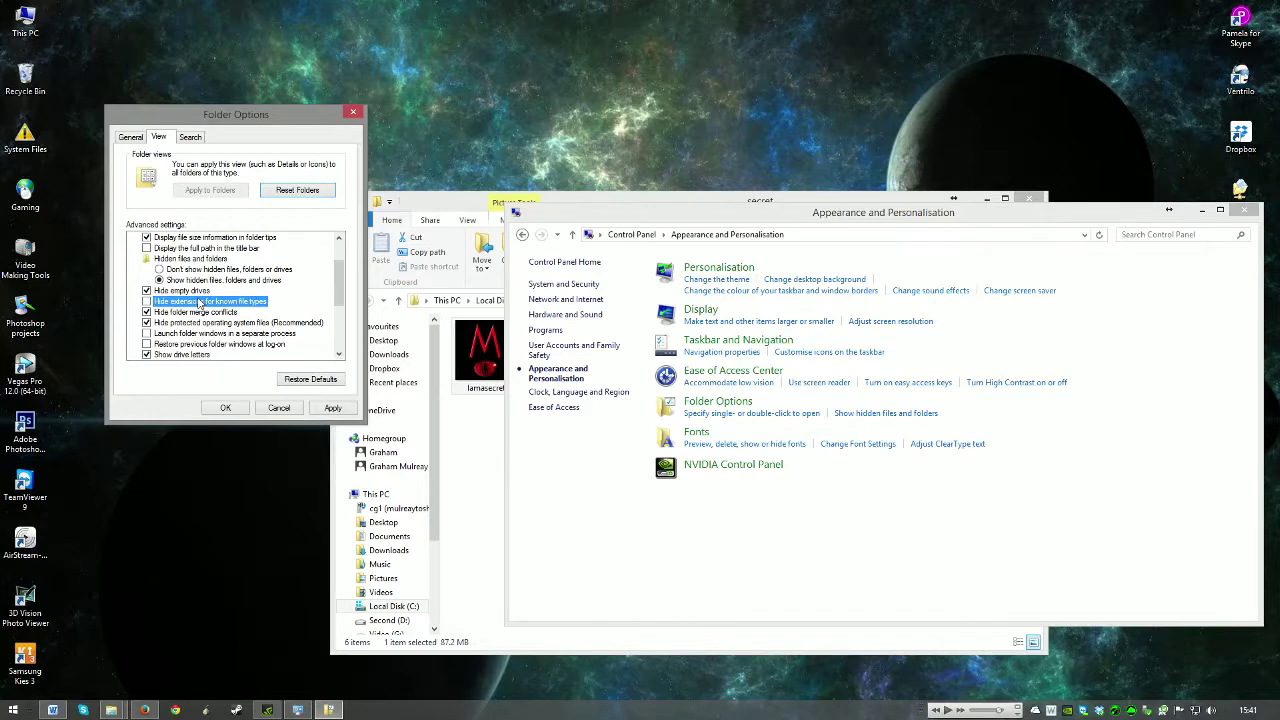
{"action": "left_click", "coordinate": [332, 407]}
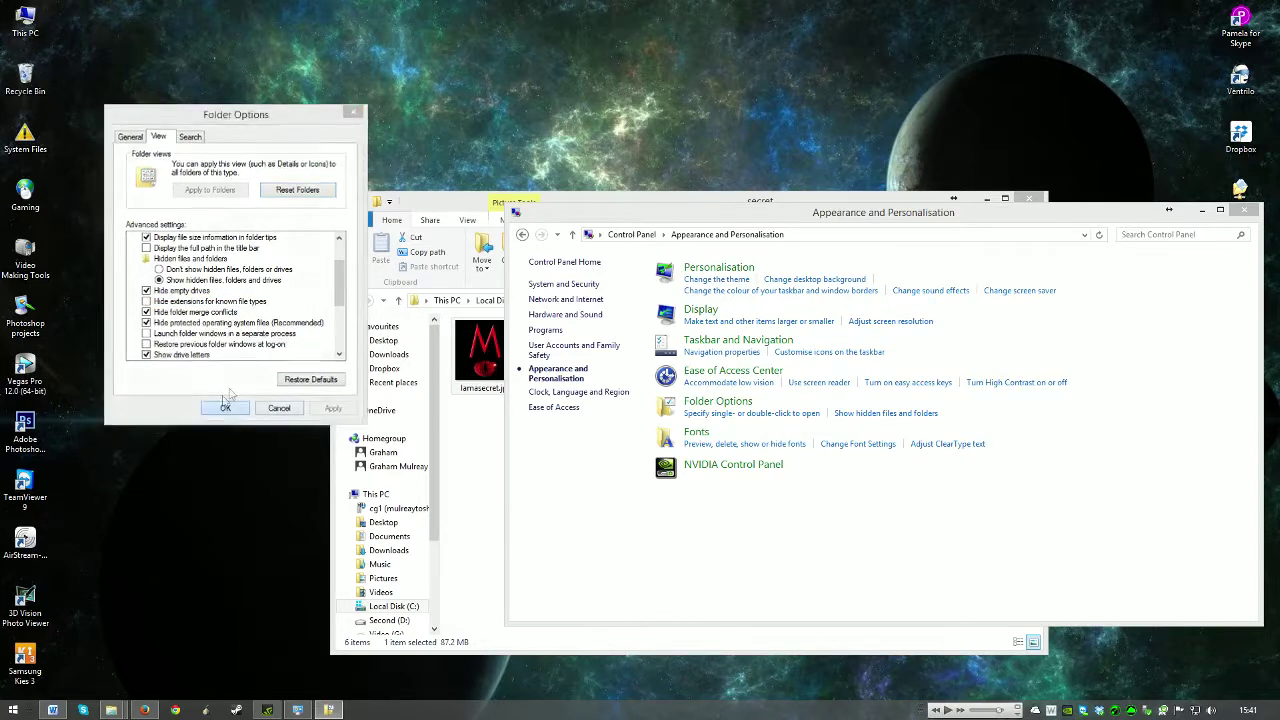
{"action": "left_click", "coordinate": [225, 407]}
{"action": "left_click", "coordinate": [1244, 210]}
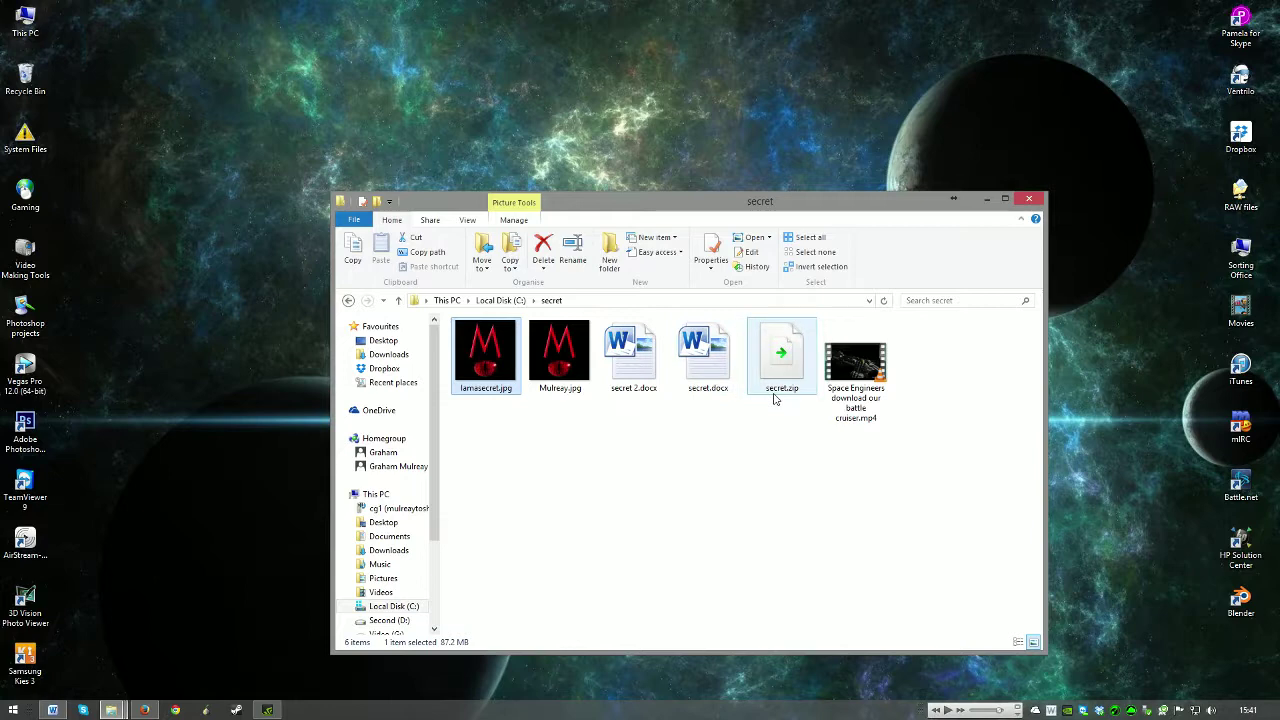
Step: Rename lamasecret.jpg to lamasecret.zip and accept the extension-change warning
{"action": "left_click", "coordinate": [614, 494]}
{"action": "left_click", "coordinate": [505, 390]}
{"action": "left_click", "coordinate": [520, 413]}
{"action": "left_click", "coordinate": [510, 396]}
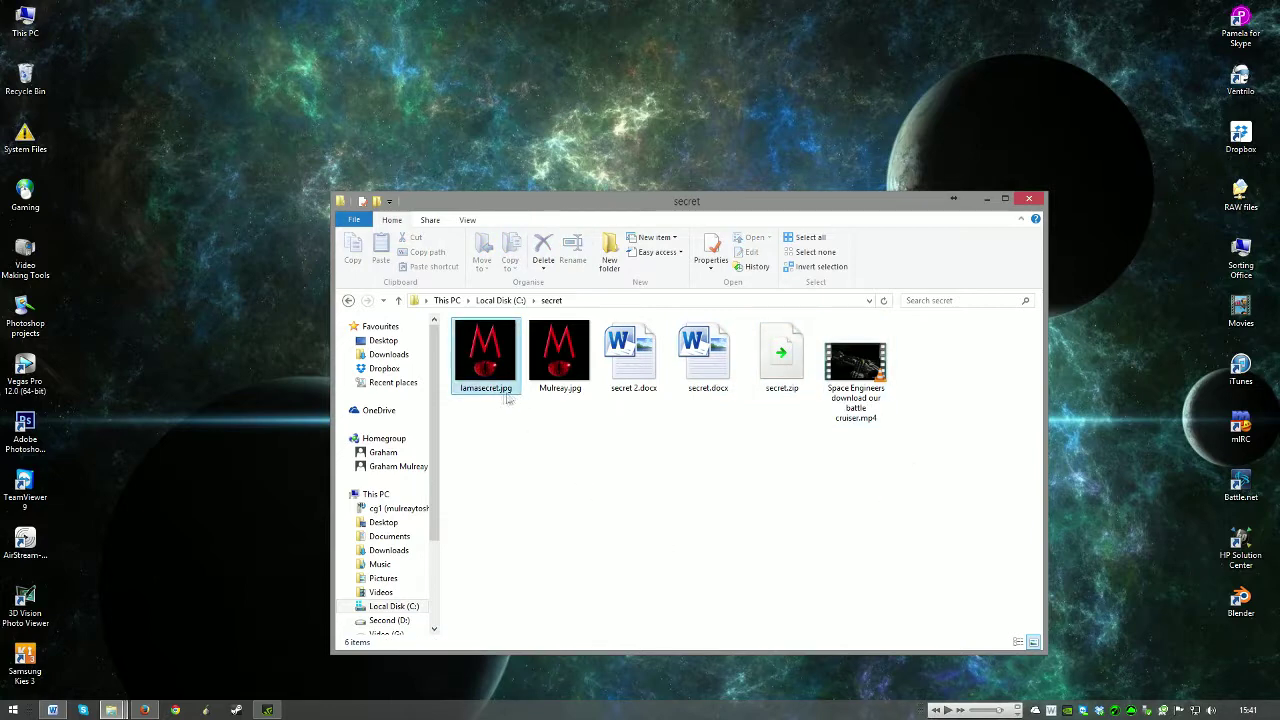
{"action": "right_click", "coordinate": [486, 347]}
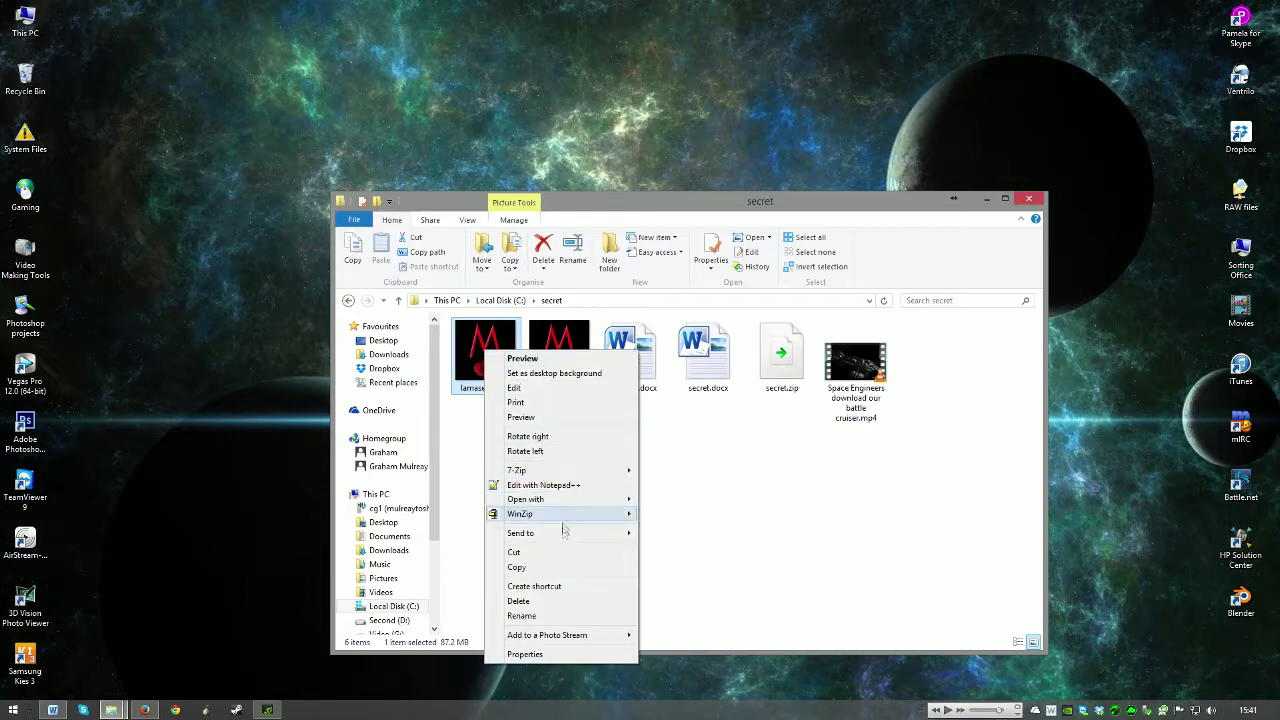
{"action": "left_click", "coordinate": [521, 615]}
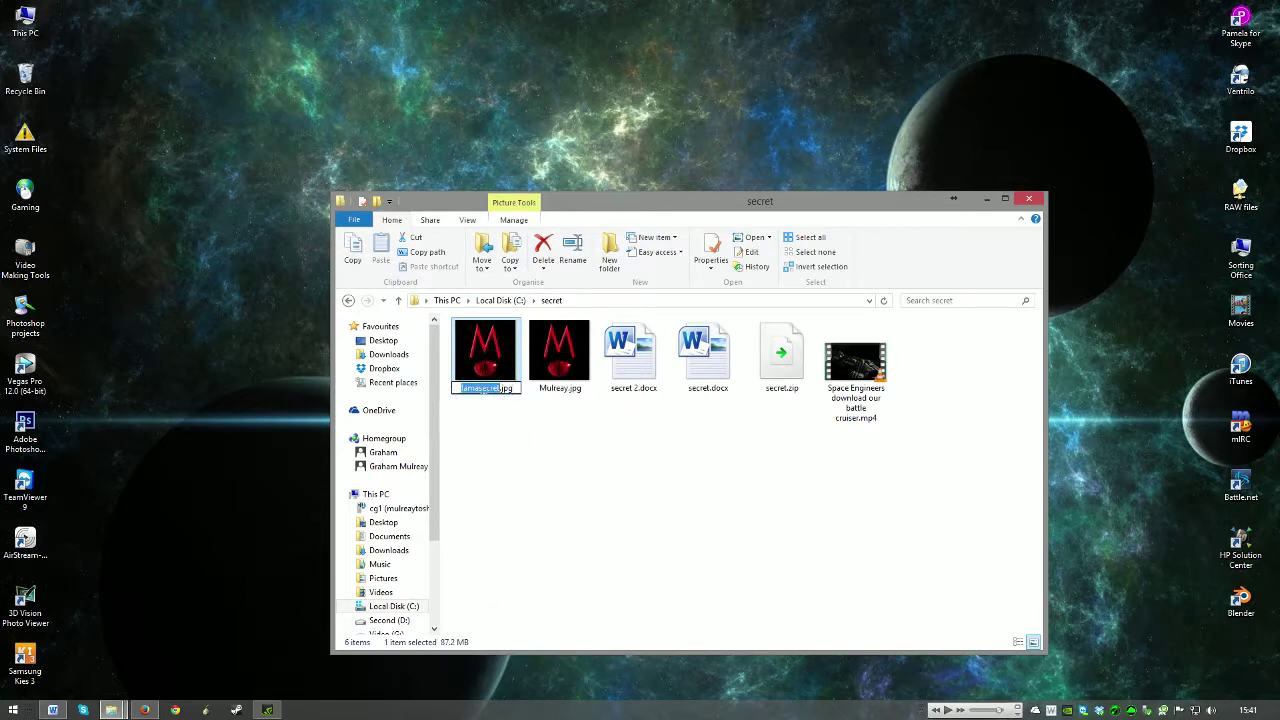
{"action": "left_click", "coordinate": [516, 388]}
{"action": "key", "text": "BackSpace"}
{"action": "key", "text": "BackSpace"}
{"action": "key", "text": "BackSpace"}
{"action": "key", "text": "BackSpace"}
{"action": "type", "text": ".zip"}
{"action": "key", "text": "Return"}
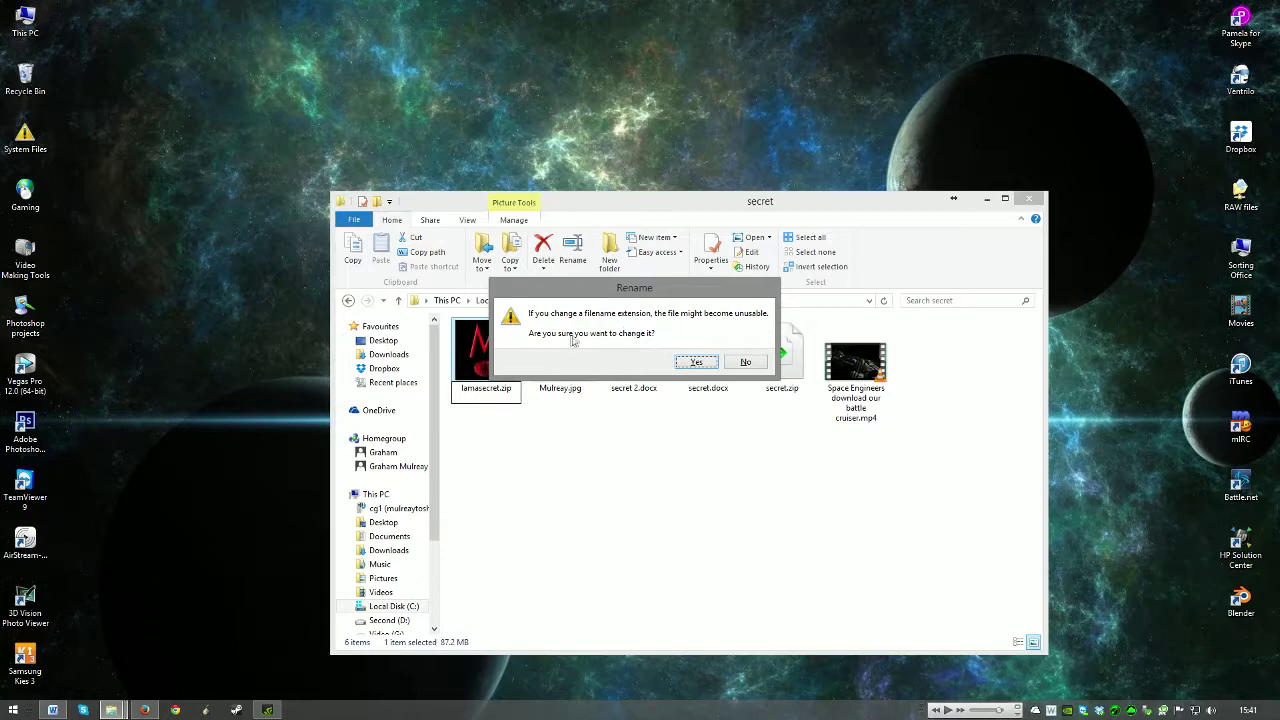
{"action": "left_click", "coordinate": [699, 364]}
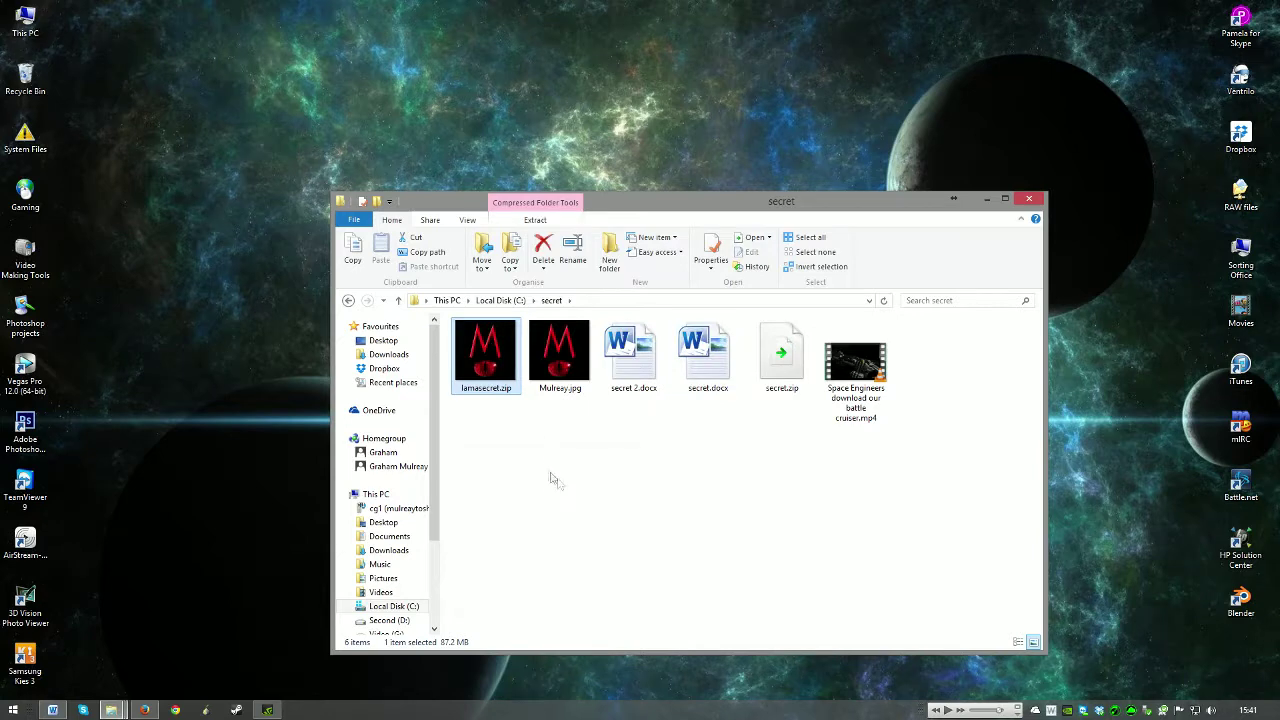
Step: Extract lamasecret.zip with 7-Zip's Extract files into a new lamasecret folder
{"action": "right_click", "coordinate": [511, 373]}
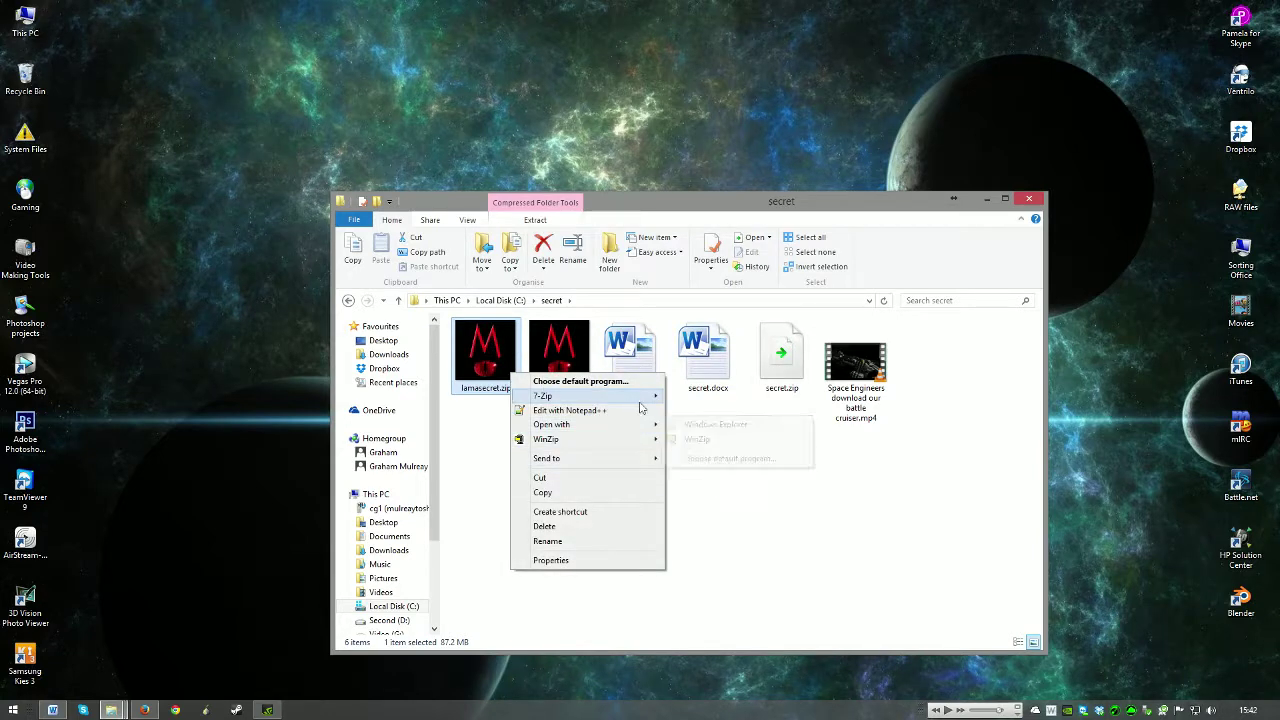
{"action": "mouse_move", "coordinate": [640, 396]}
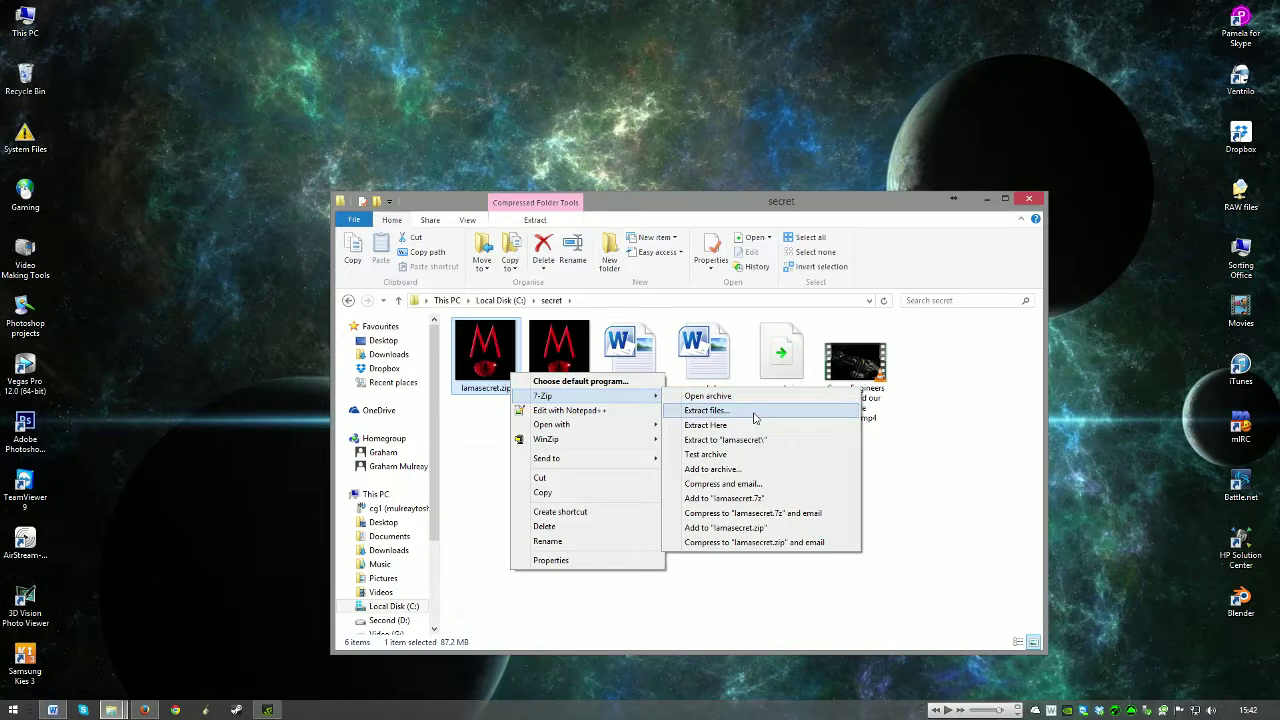
{"action": "left_click", "coordinate": [580, 381]}
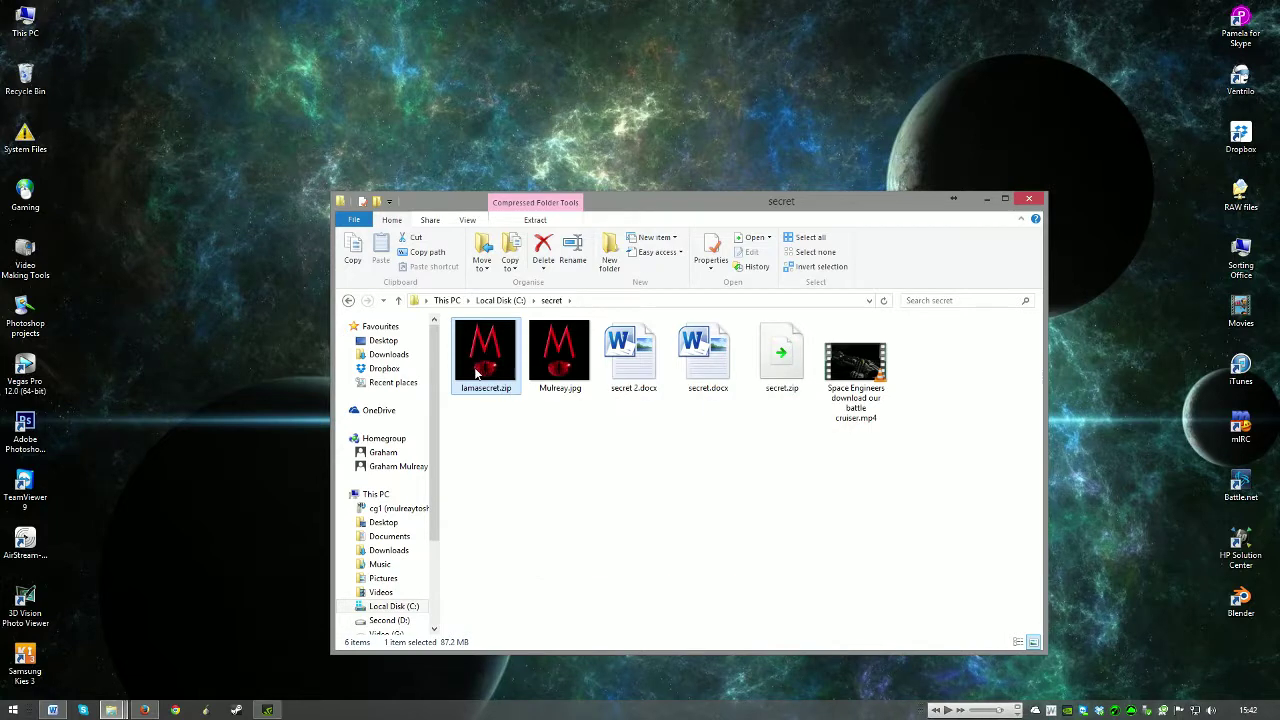
{"action": "left_click", "coordinate": [550, 487]}
{"action": "right_click", "coordinate": [484, 362]}
{"action": "mouse_move", "coordinate": [603, 410]}
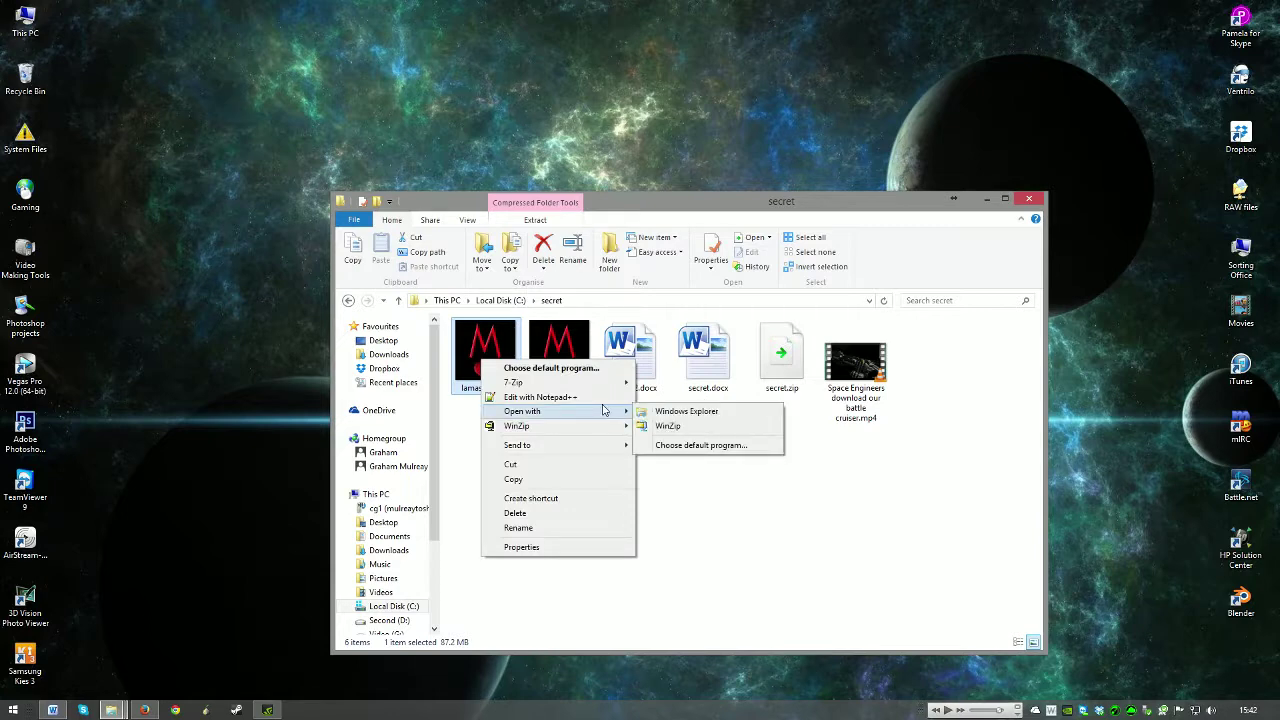
{"action": "mouse_move", "coordinate": [600, 382]}
{"action": "left_click", "coordinate": [705, 398]}
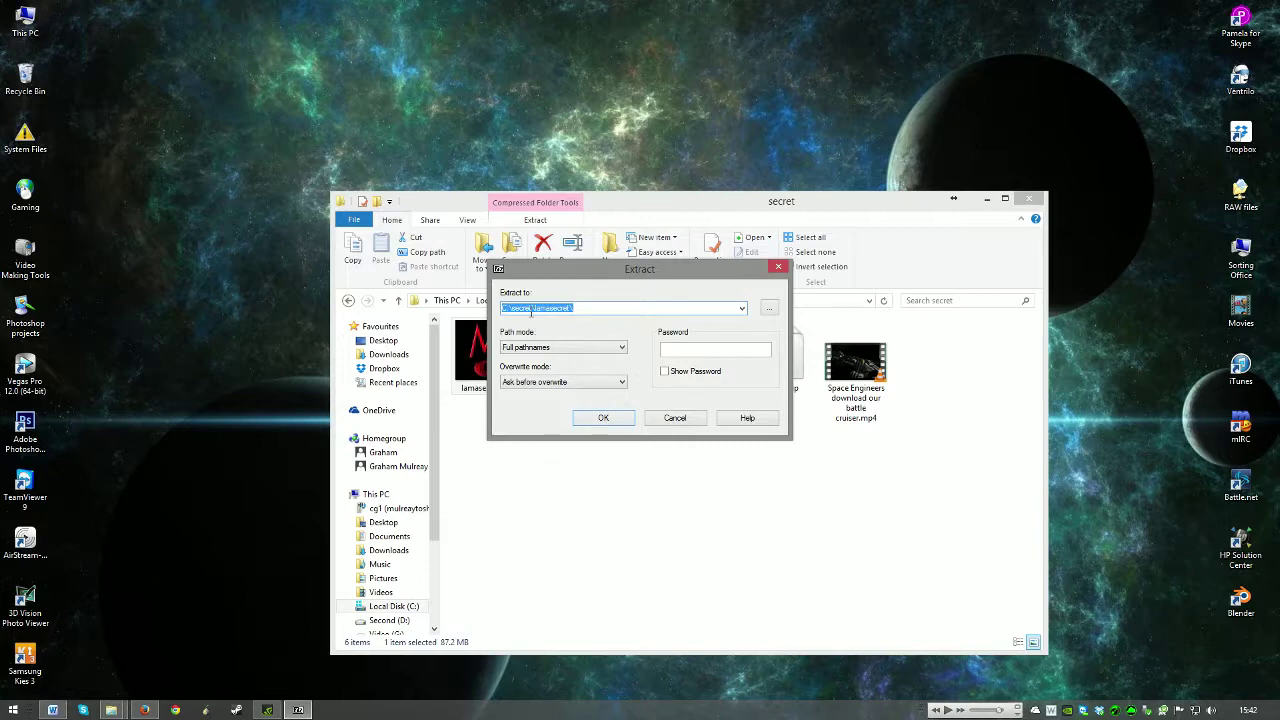
{"action": "left_click", "coordinate": [603, 418]}
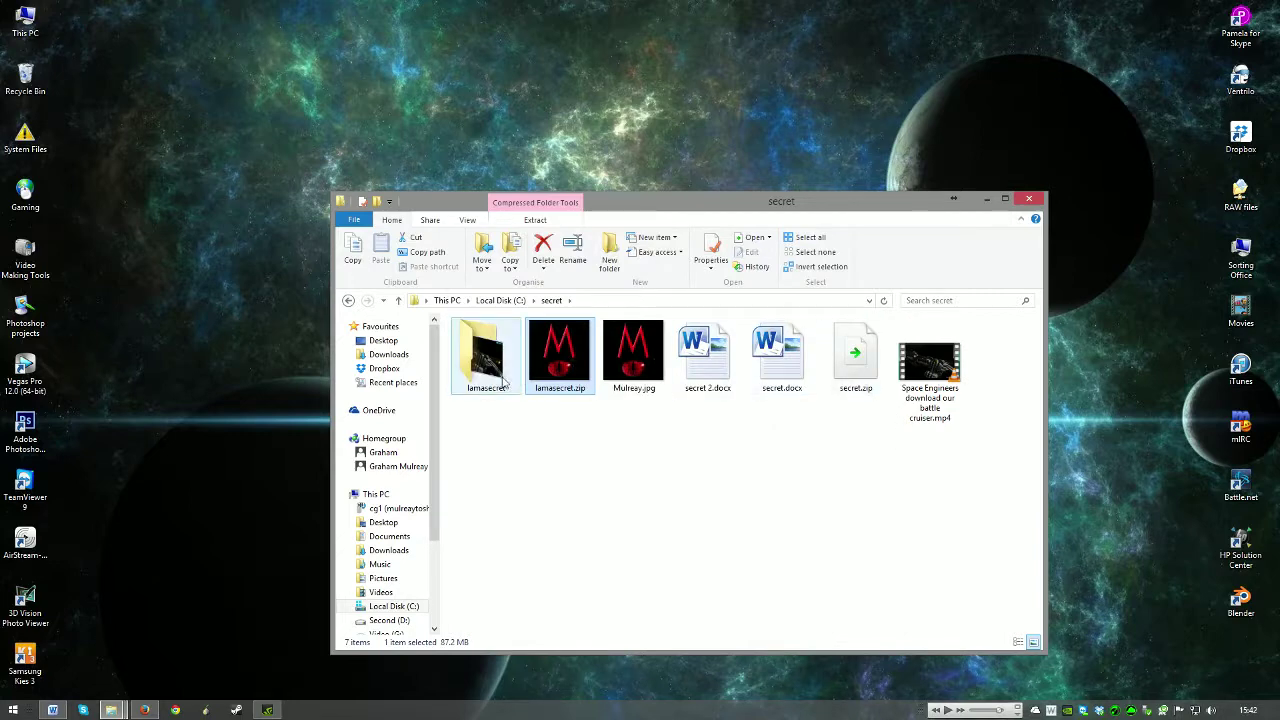
Step: Open the lamasecret folder to check secret 2.docx, secret.docx and the video, then return
{"action": "left_click", "coordinate": [490, 377]}
{"action": "double_click", "coordinate": [490, 370]}
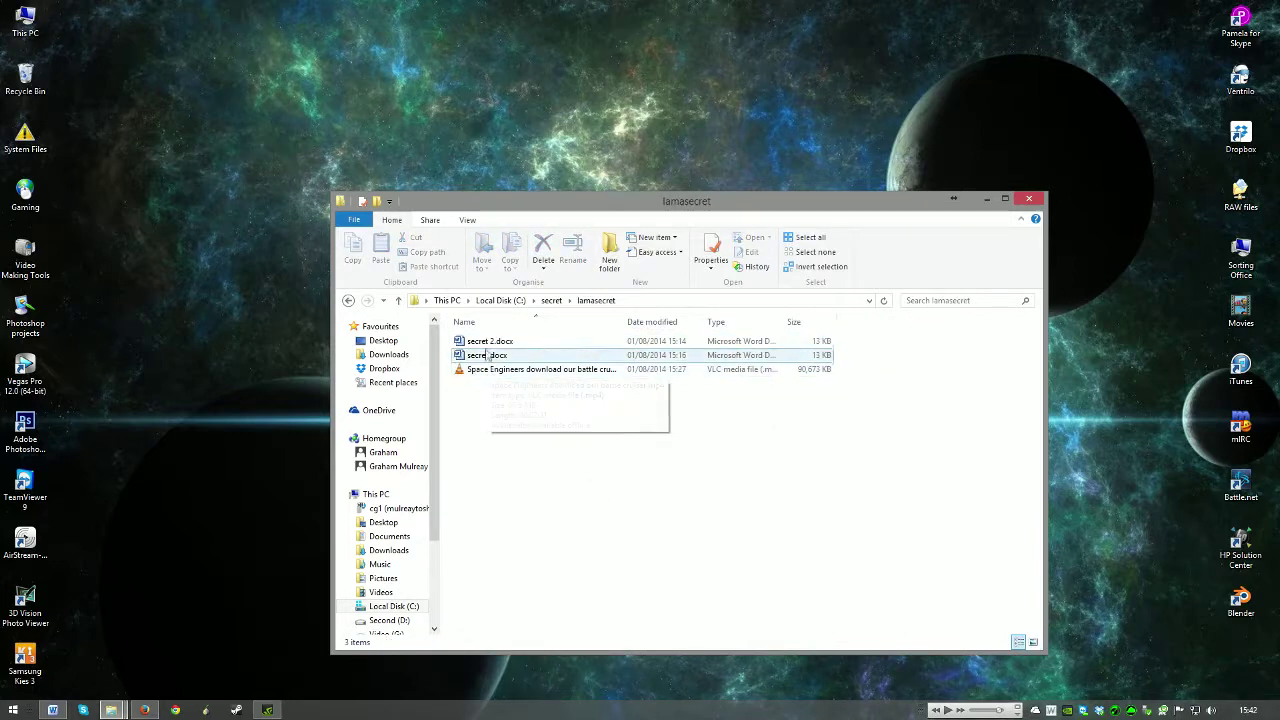
{"action": "left_click", "coordinate": [348, 300]}
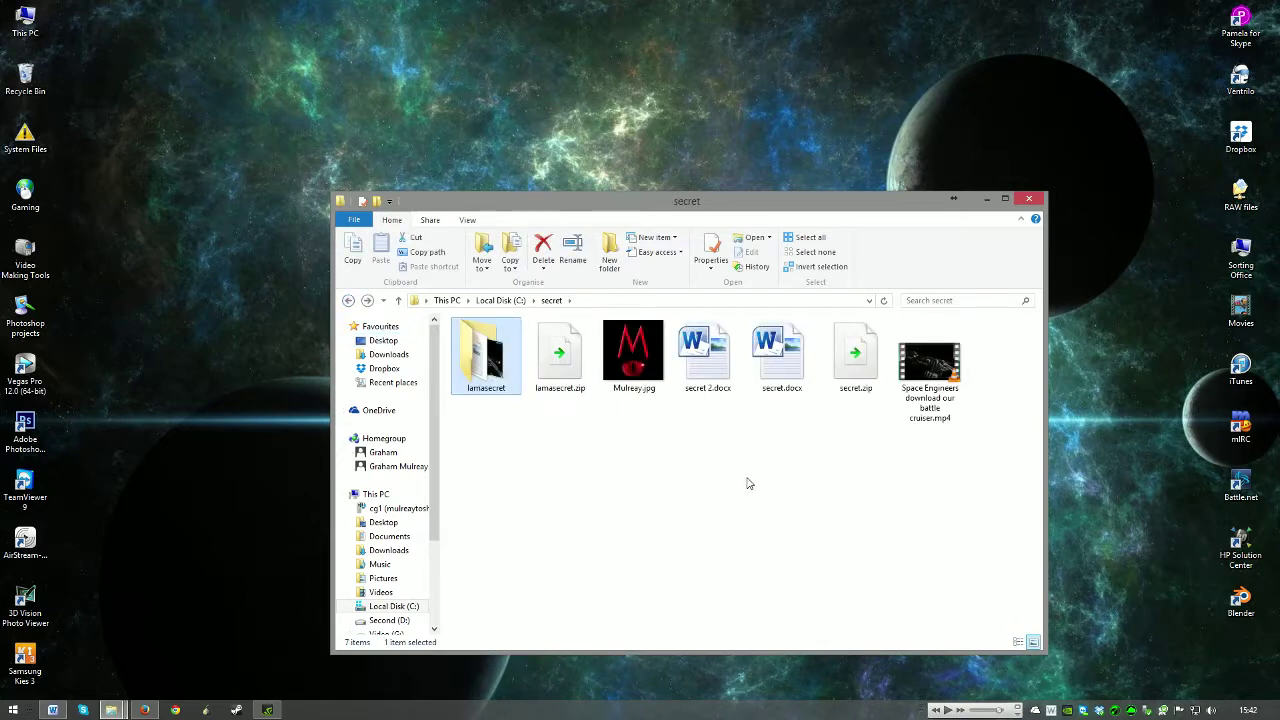